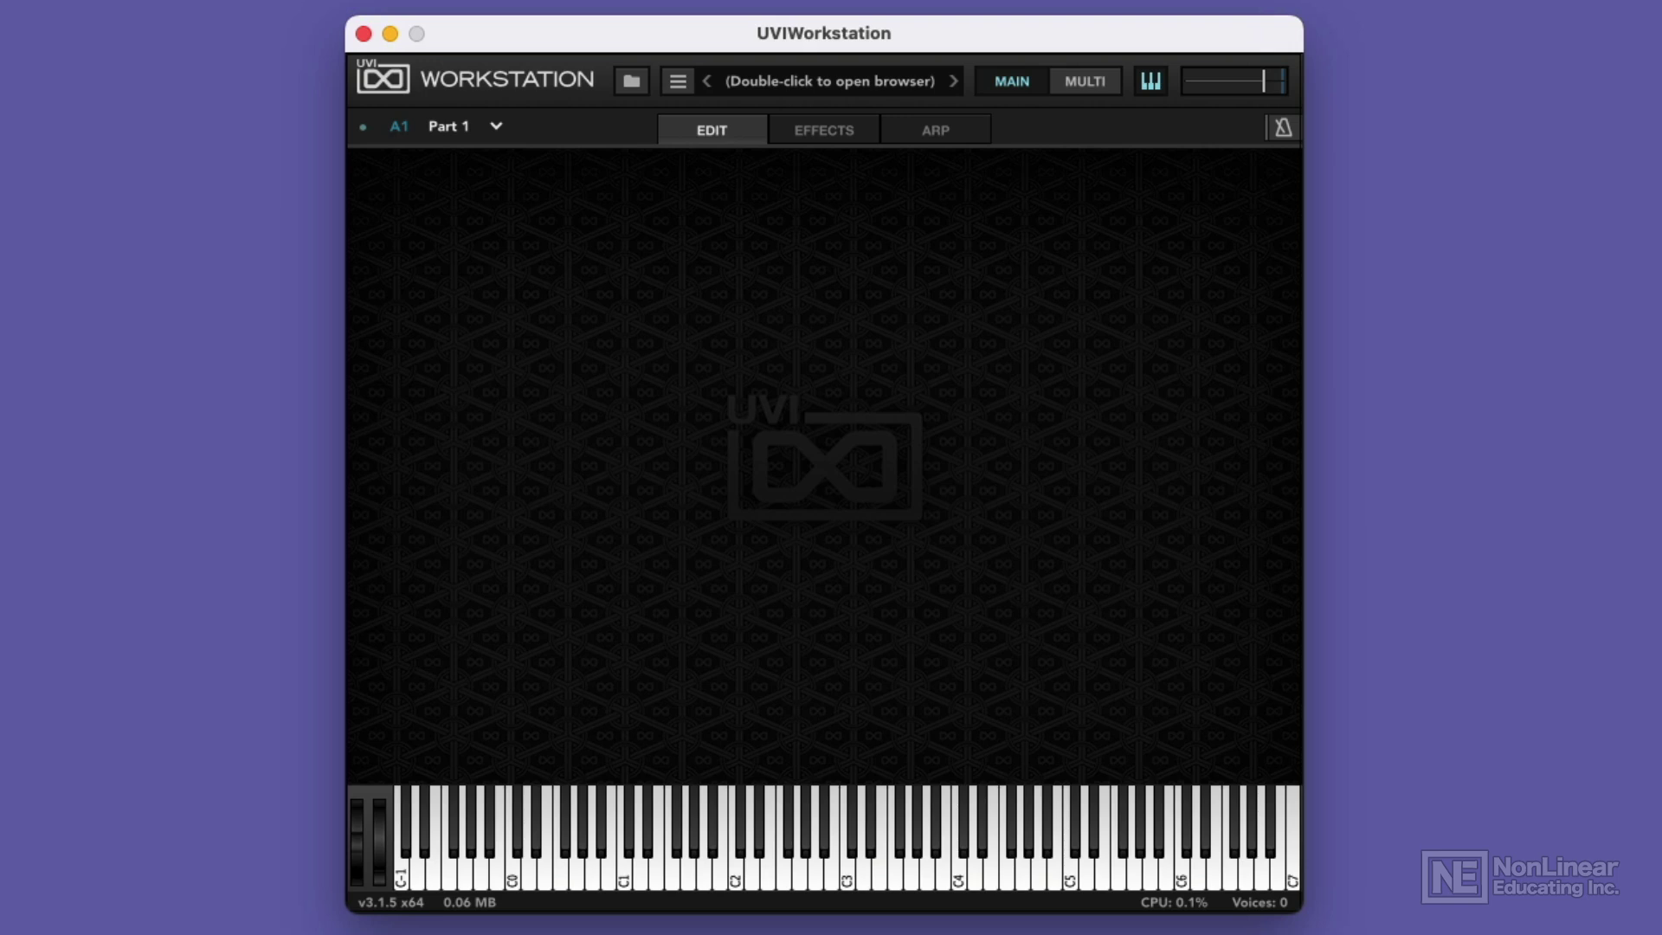
# - Open the soundbank browser and view the Attack EP88 soundbank's contents
pyautogui.doubleClick(817, 80)
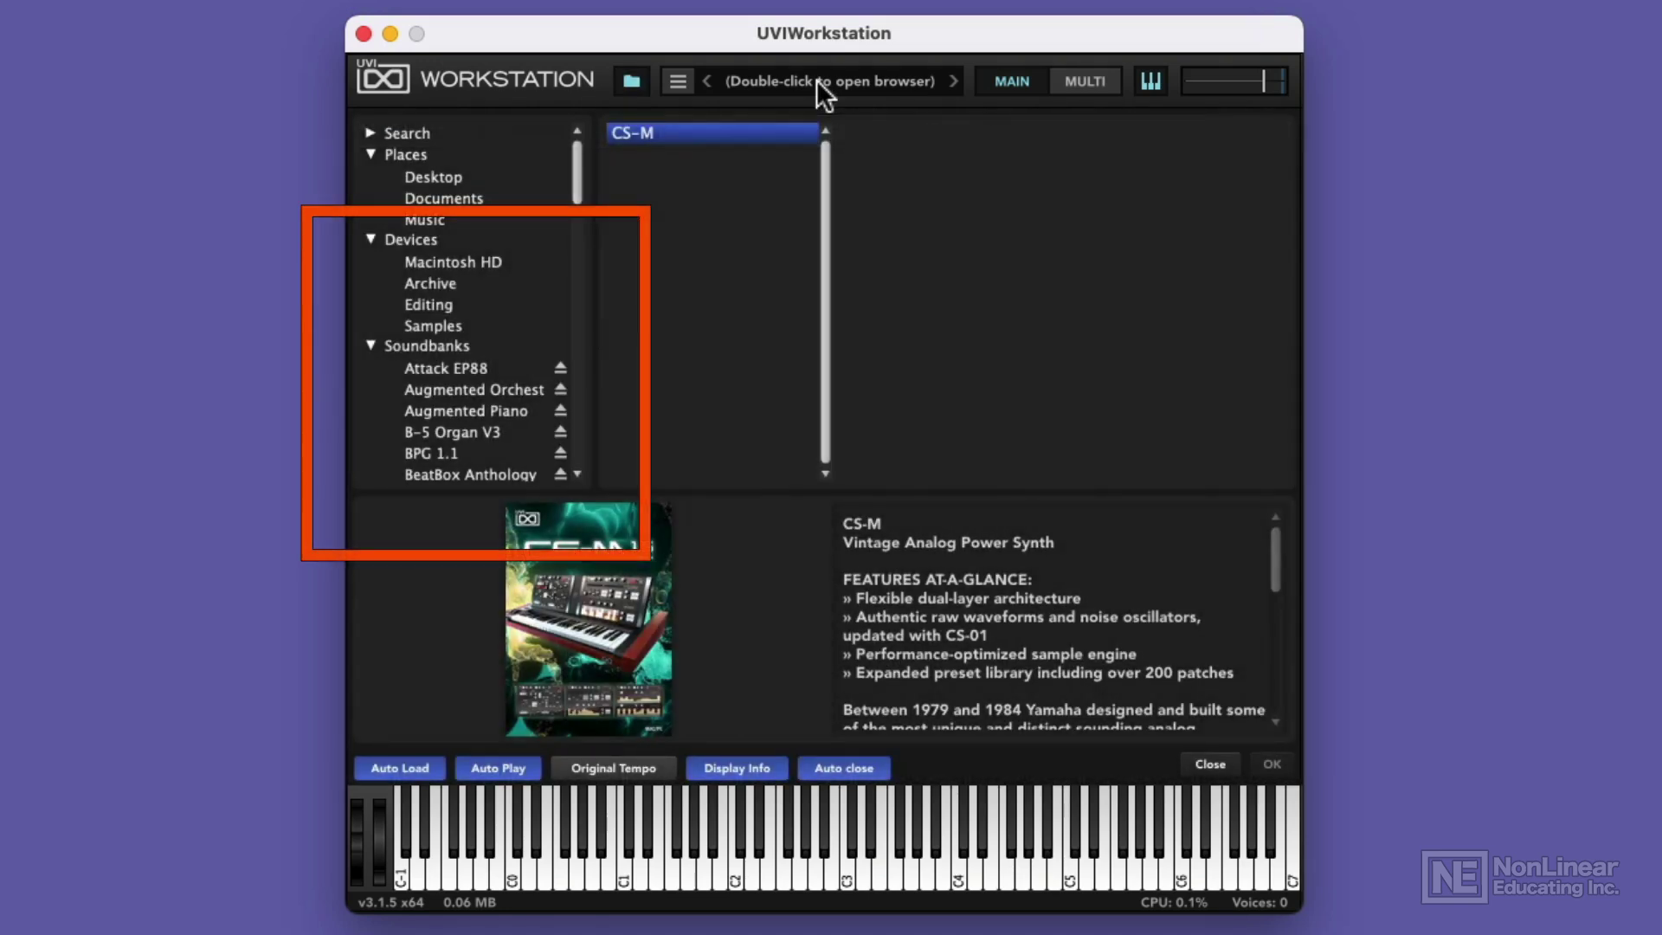
pyautogui.click(489, 370)
pyautogui.scroll(-6, 492, 410)
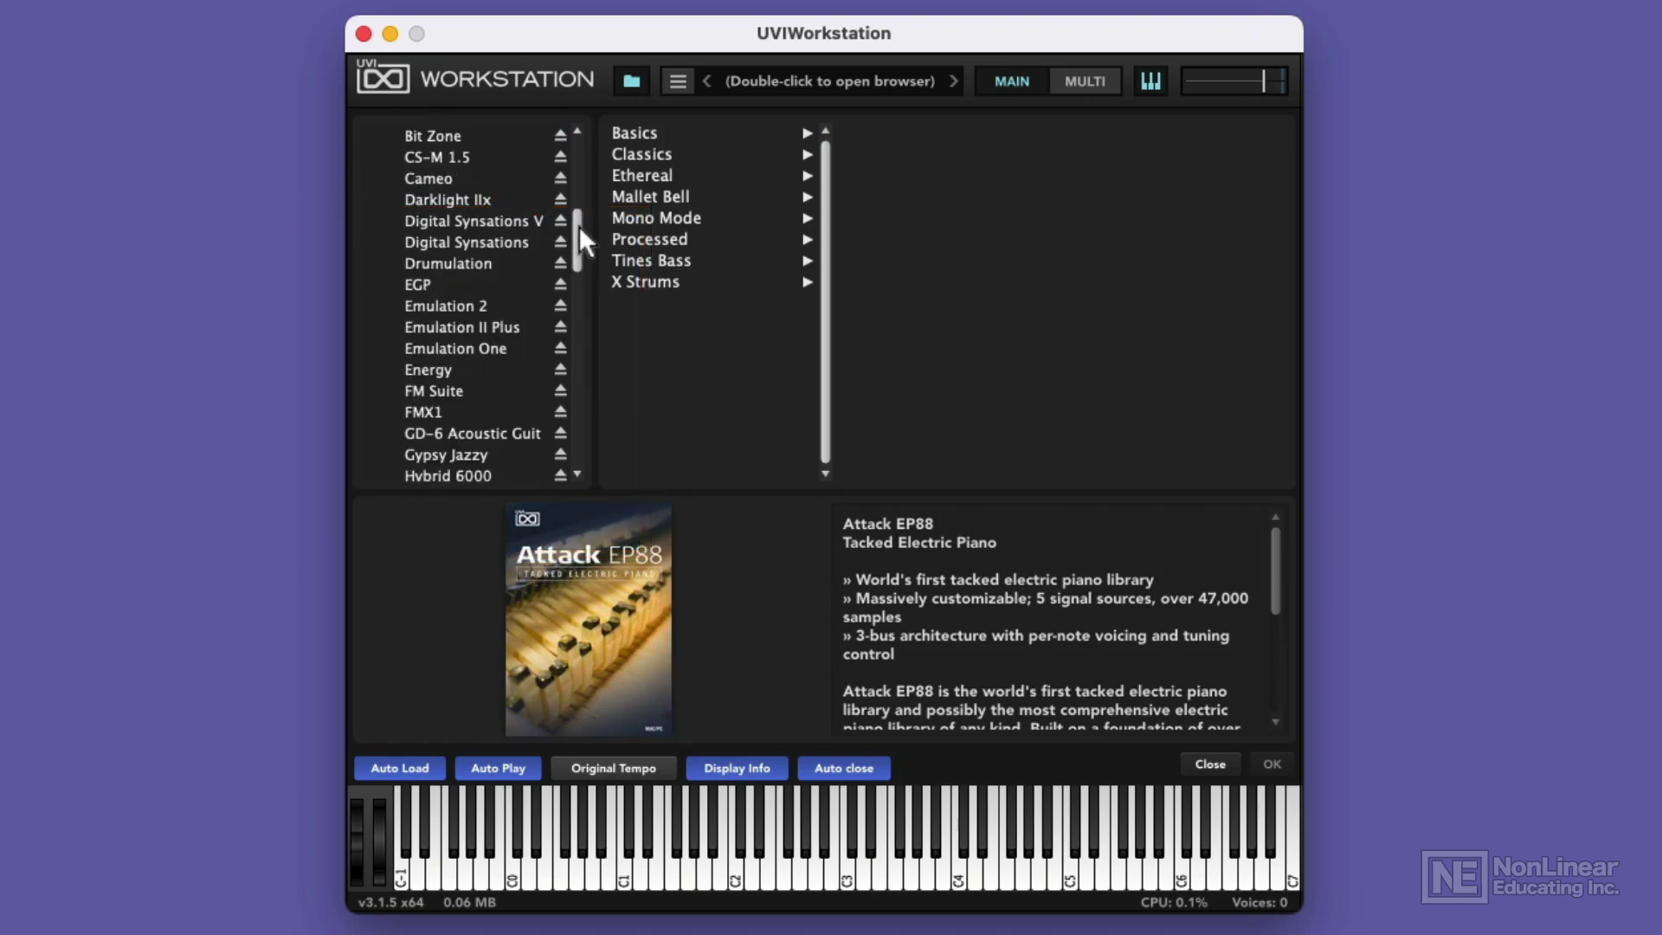
pyautogui.moveTo(579, 224); pyautogui.dragTo(561, 359)
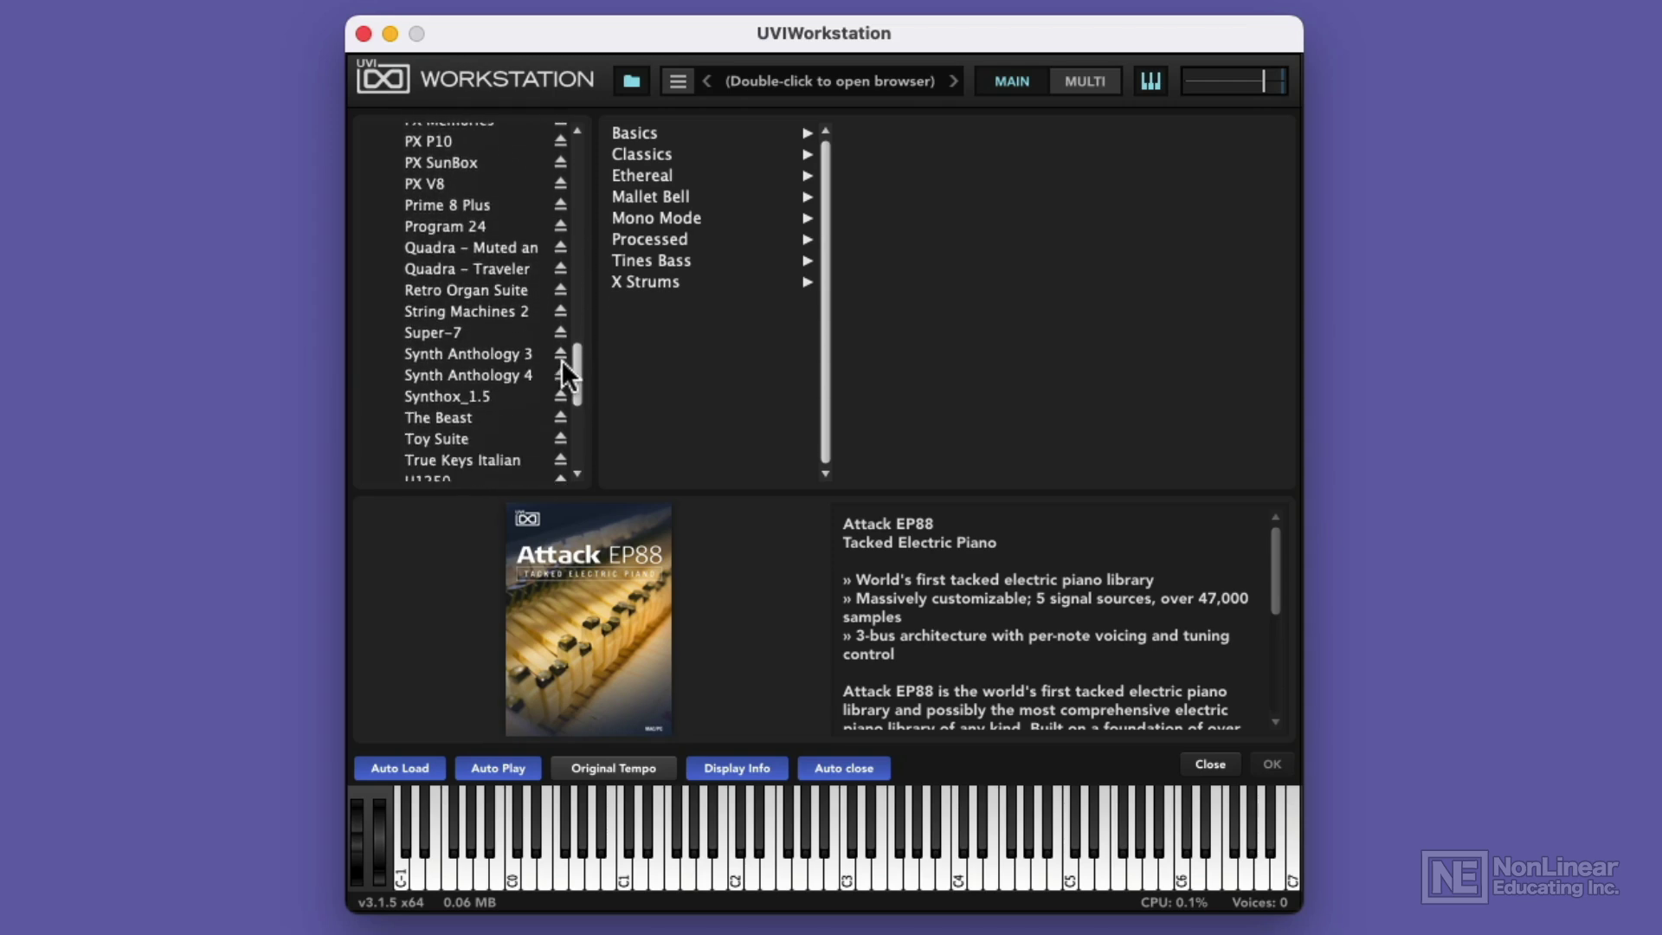
# - Preview the String Machines 2 soundbank, then open the JP Legacy soundbank
pyautogui.click(501, 308)
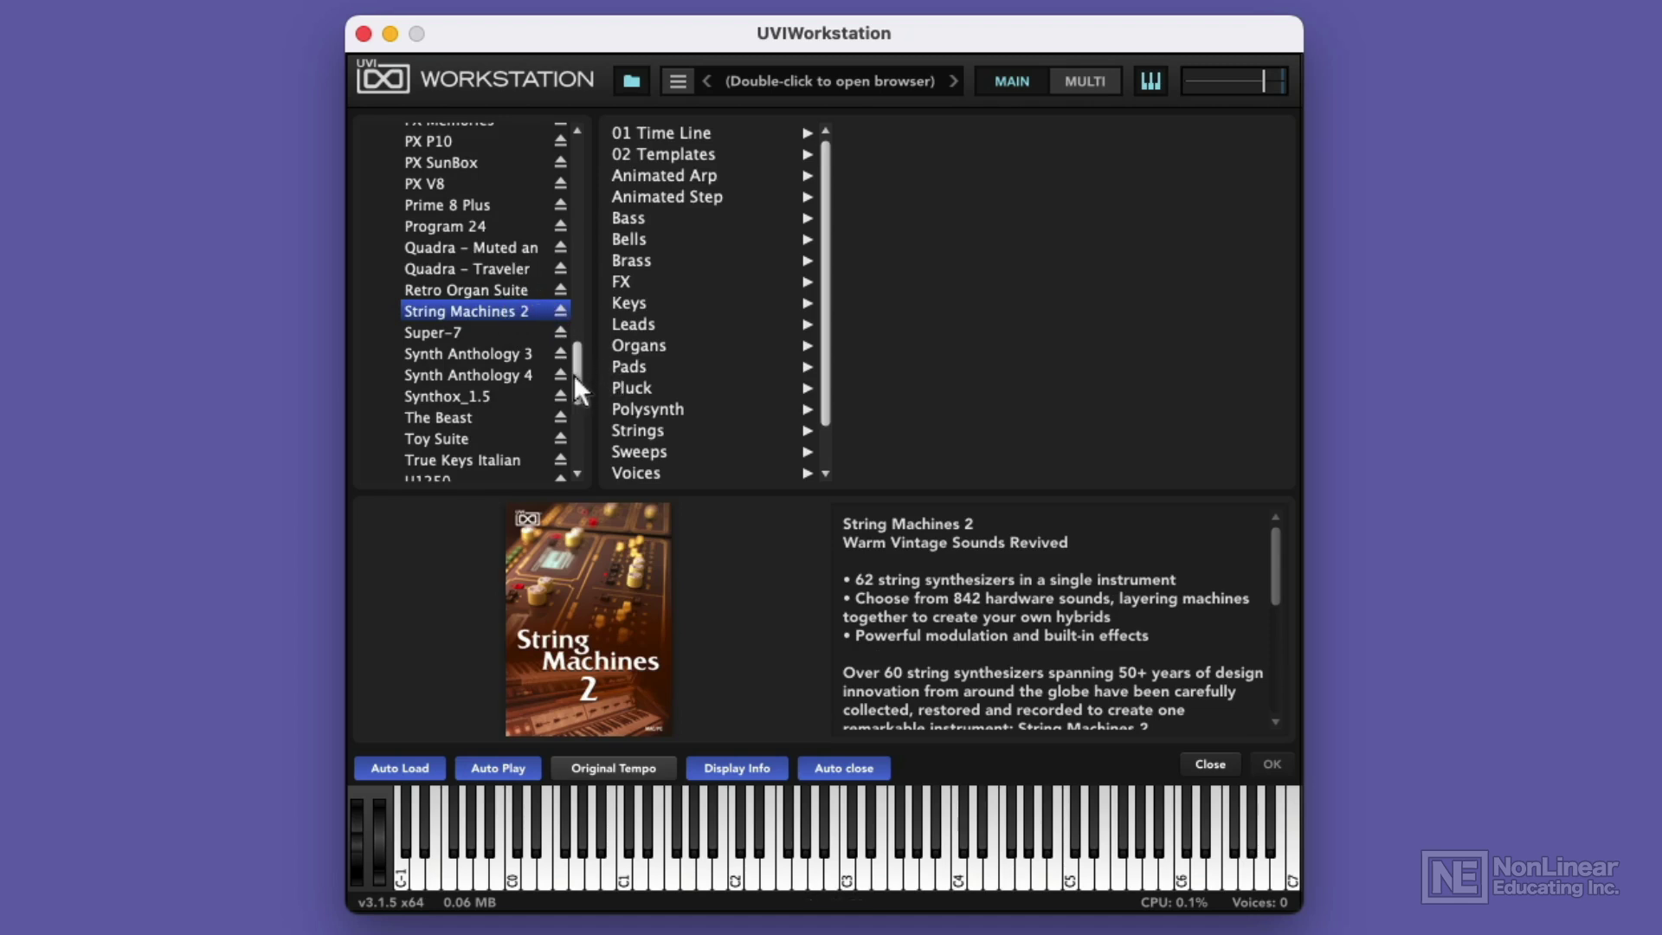
pyautogui.moveTo(573, 374); pyautogui.dragTo(603, 206)
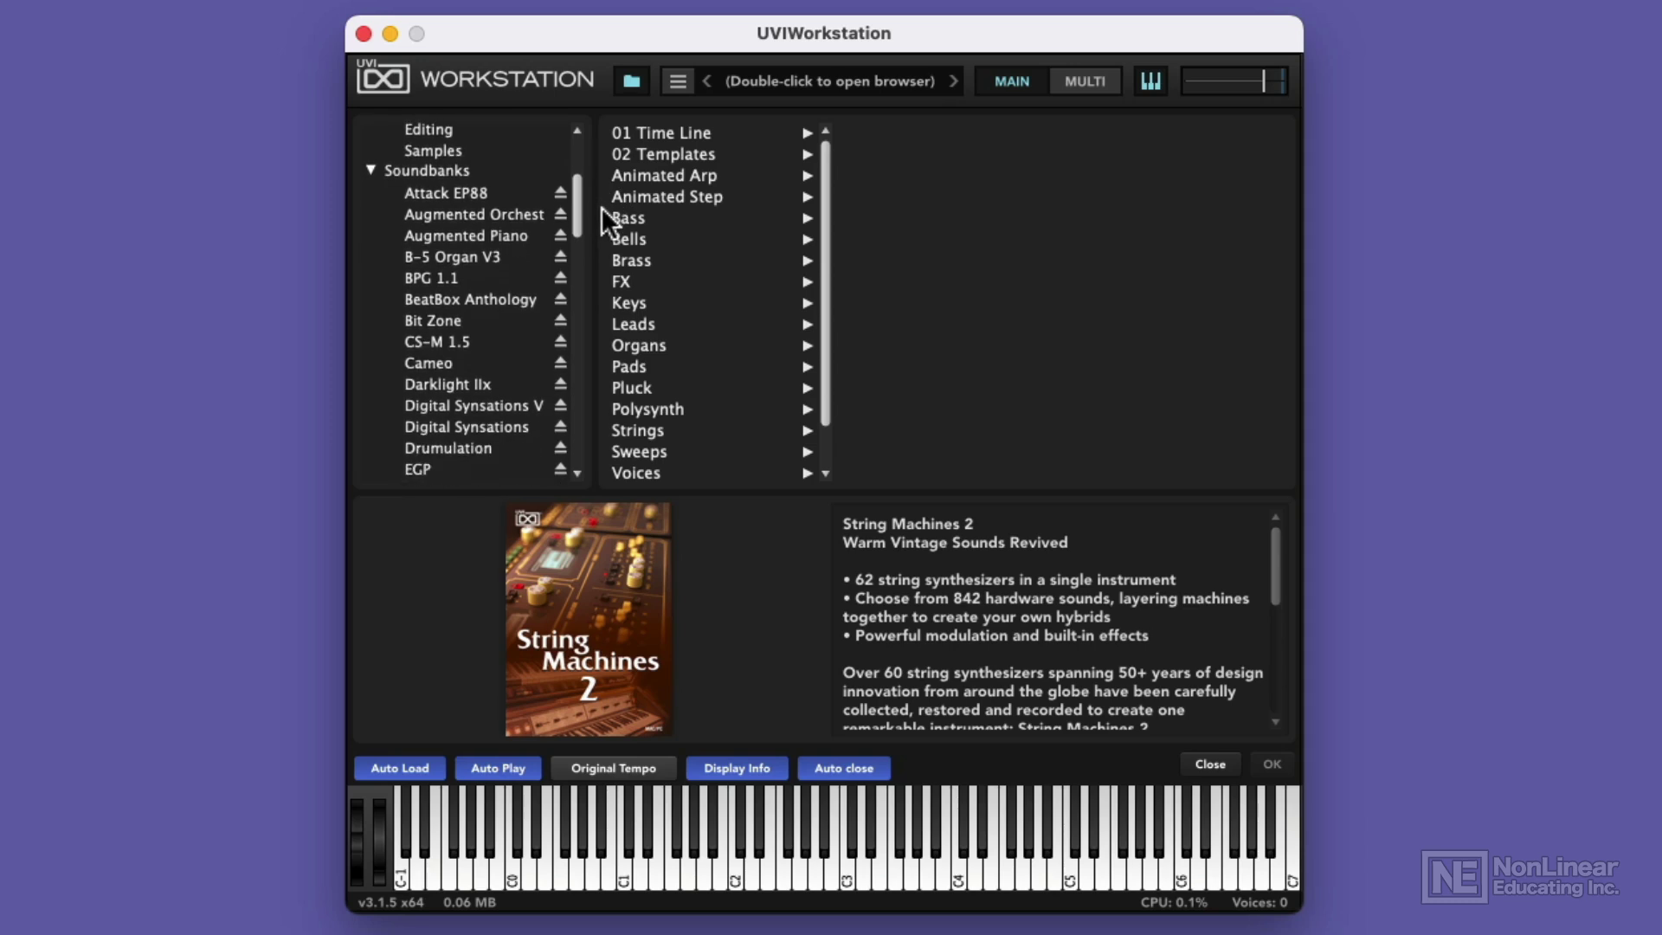
pyautogui.moveTo(595, 215); pyautogui.dragTo(575, 286)
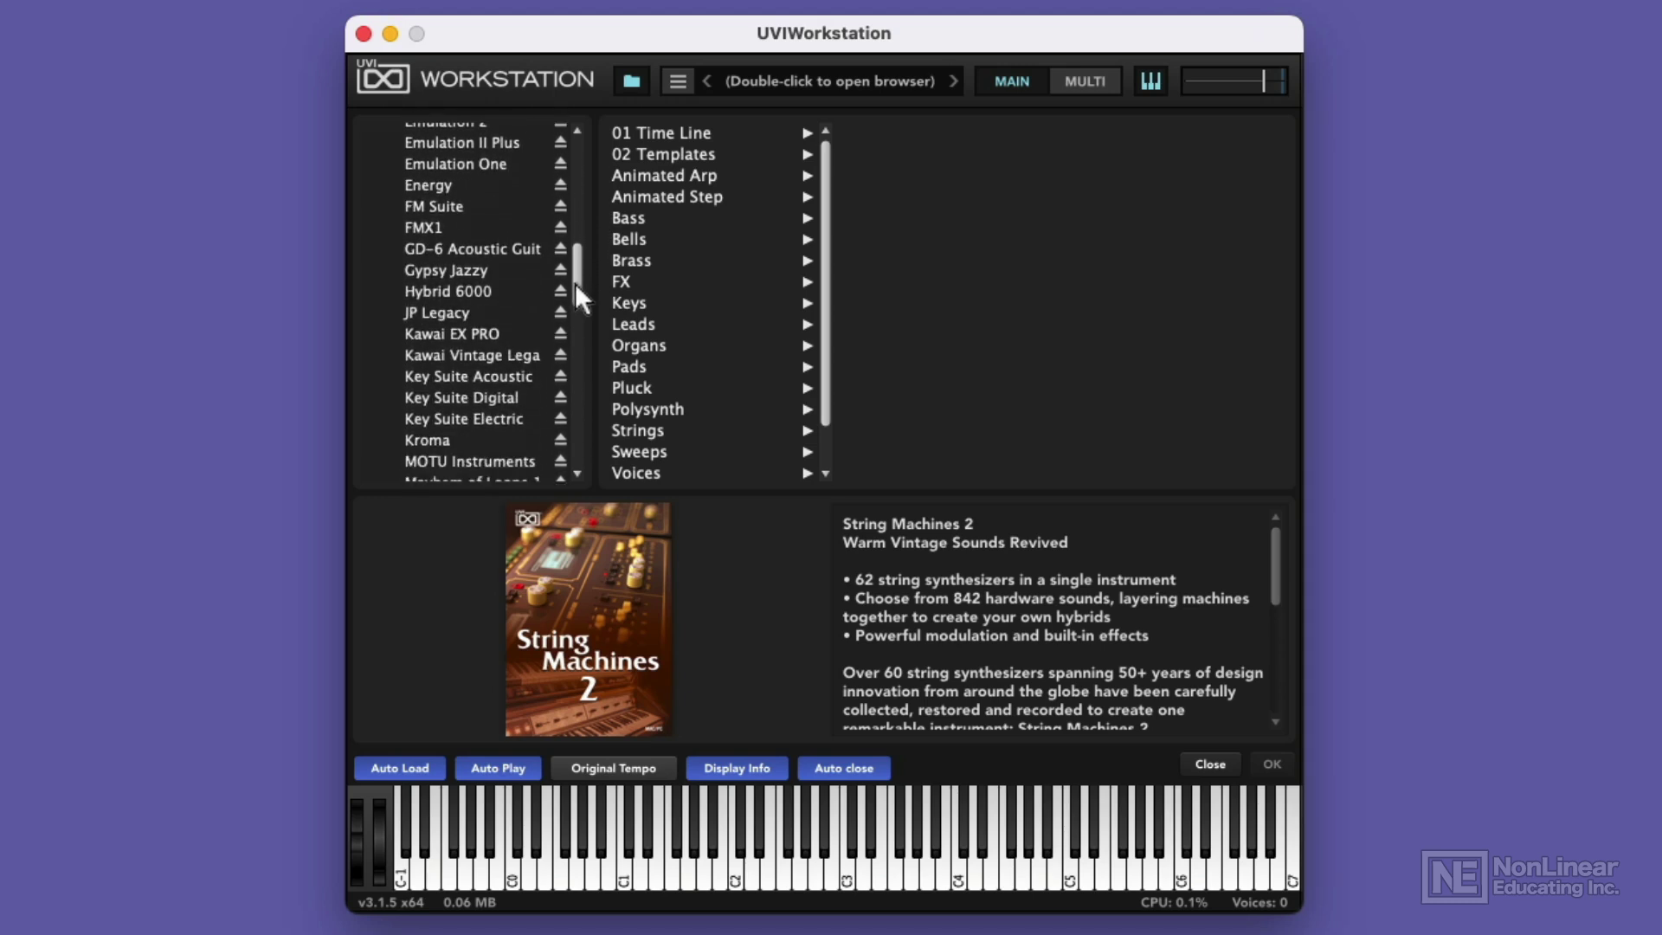
pyautogui.click(511, 313)
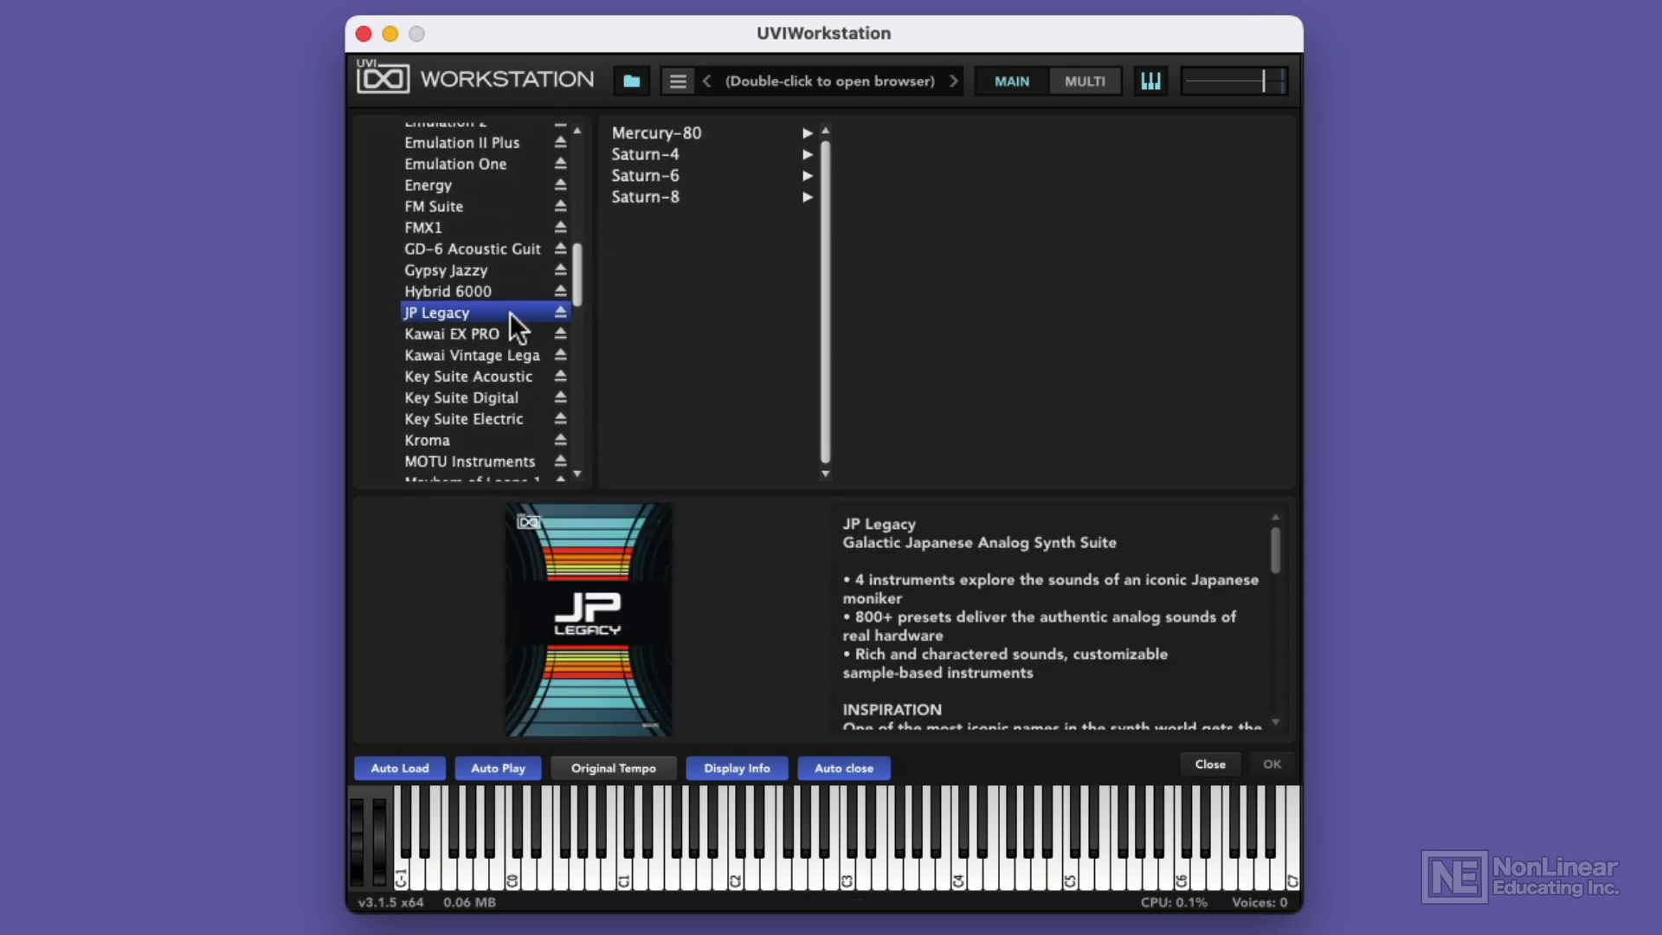
# - Step through JP Legacy's Mercury-80, Saturn-4, Saturn-6 and Saturn-8 instruments
pyautogui.click(673, 131)
pyautogui.press('Down')
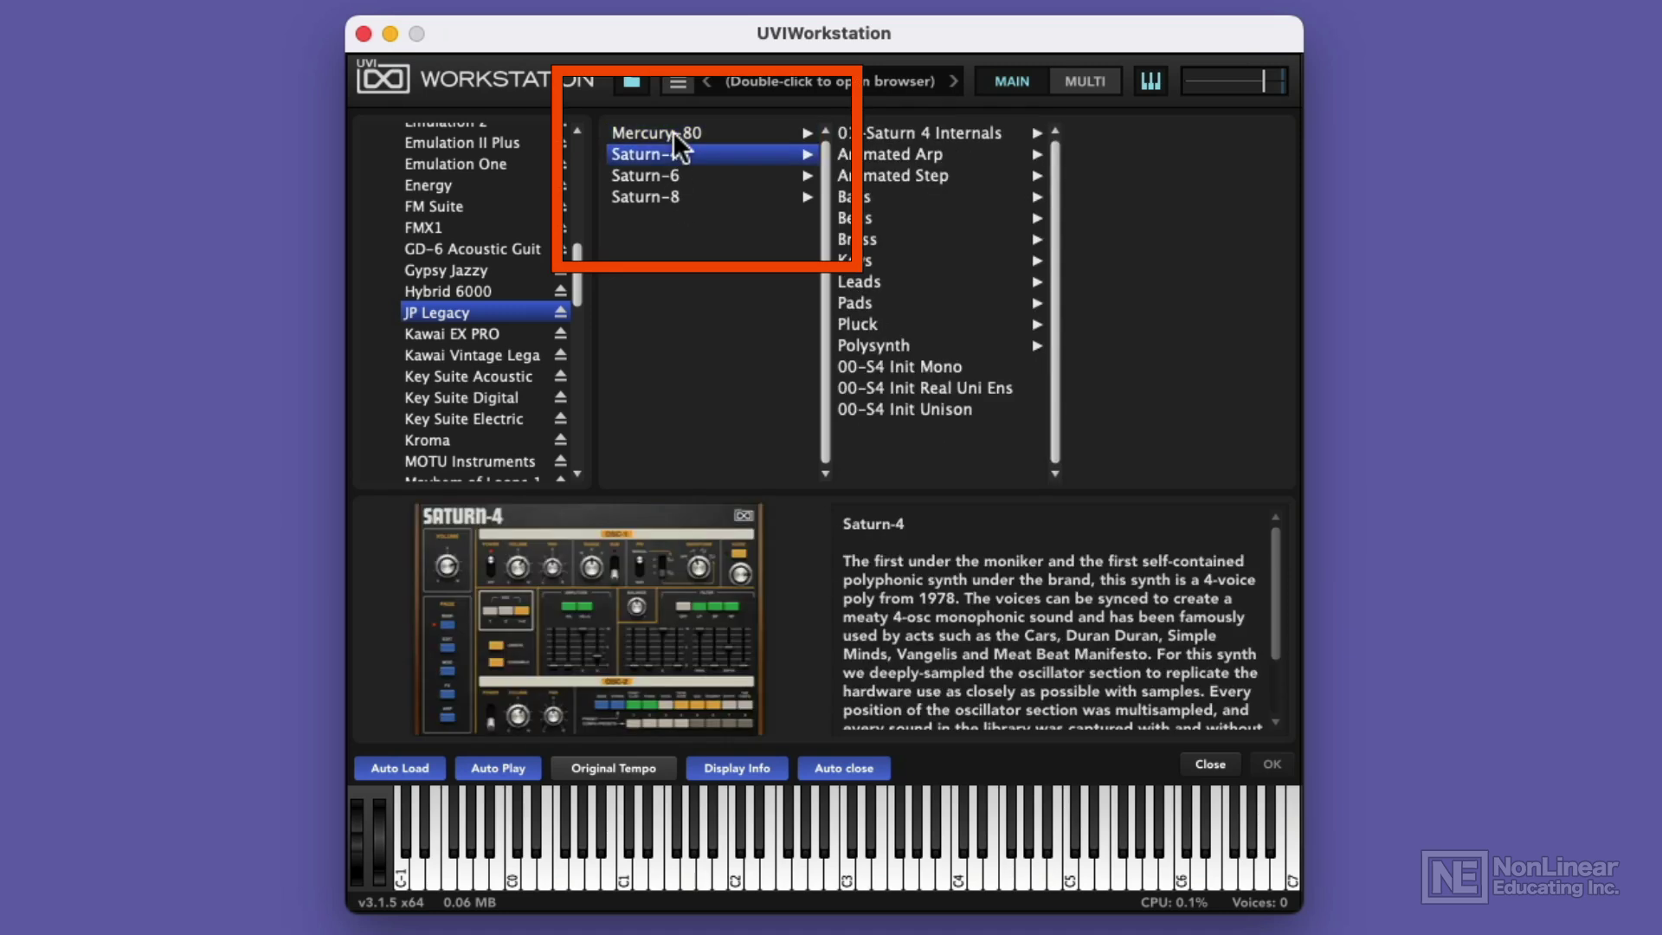
pyautogui.press('Down')
pyautogui.press('Down')
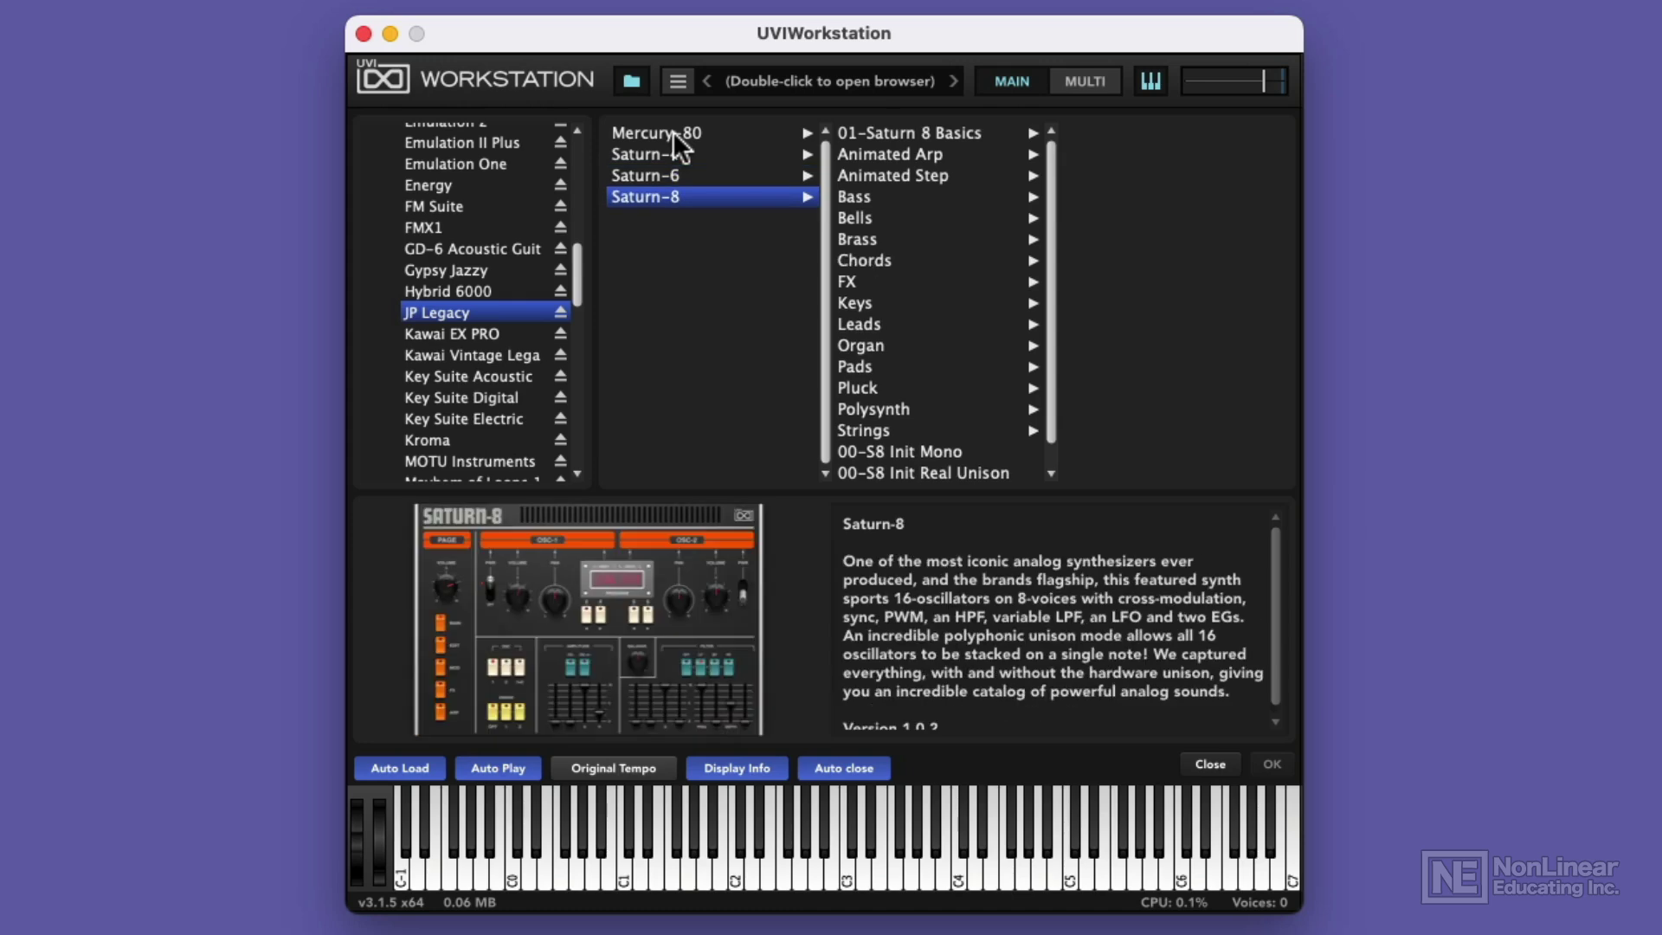
pyautogui.press('Up')
pyautogui.press('Up')
pyautogui.press('Down')
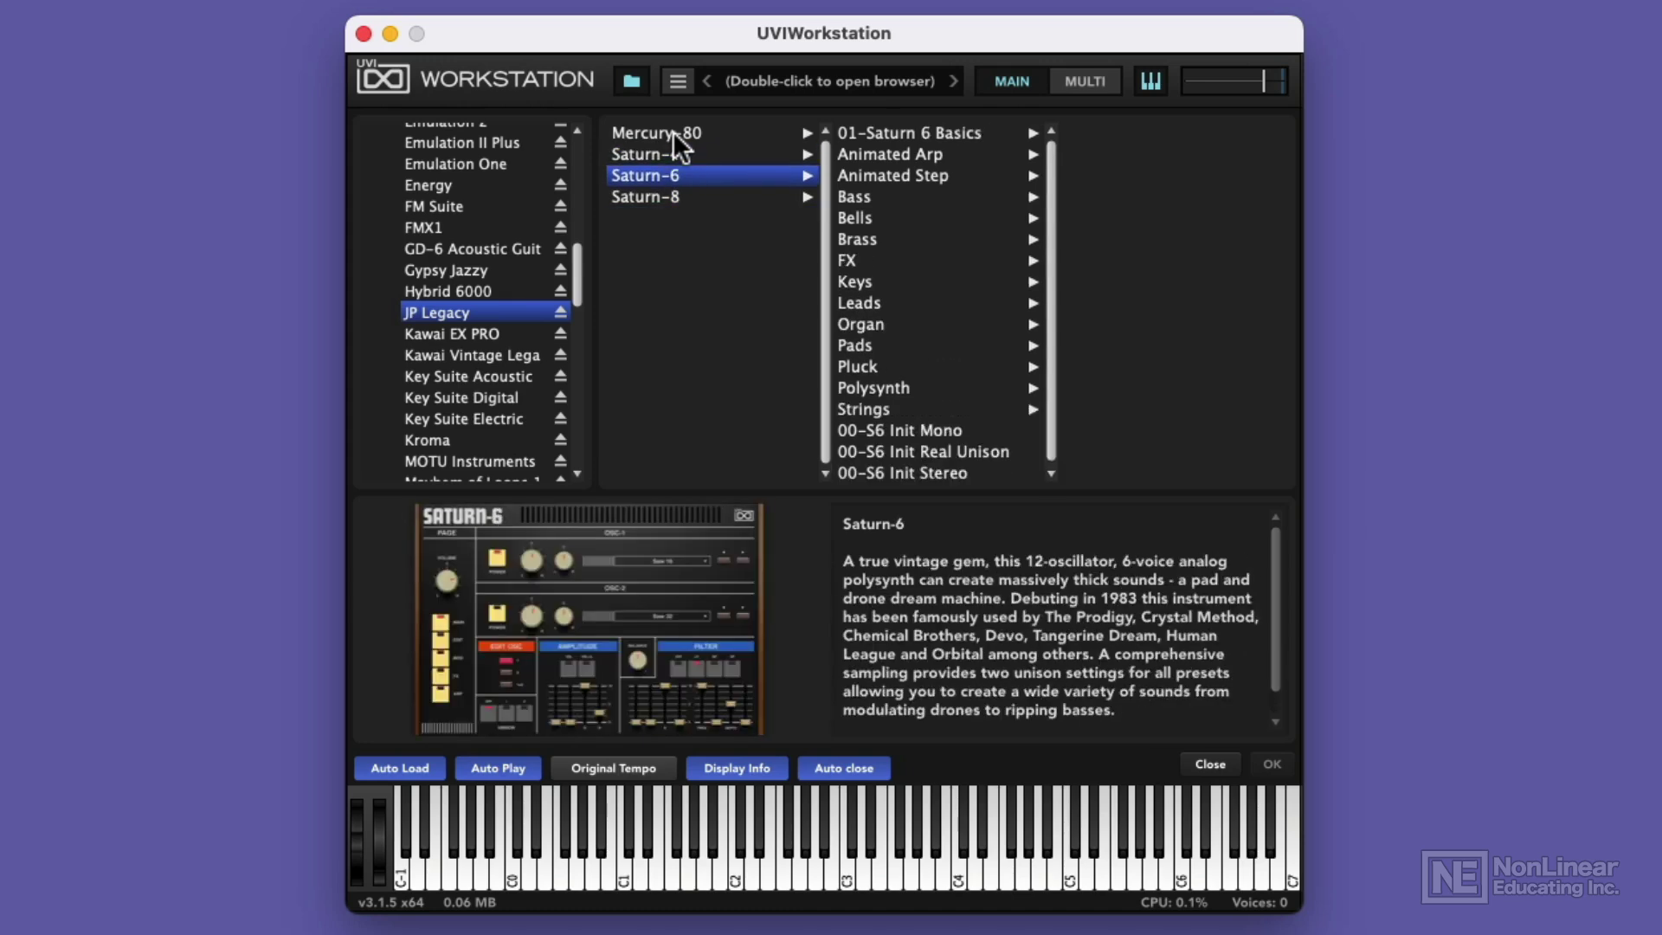
pyautogui.press('Down')
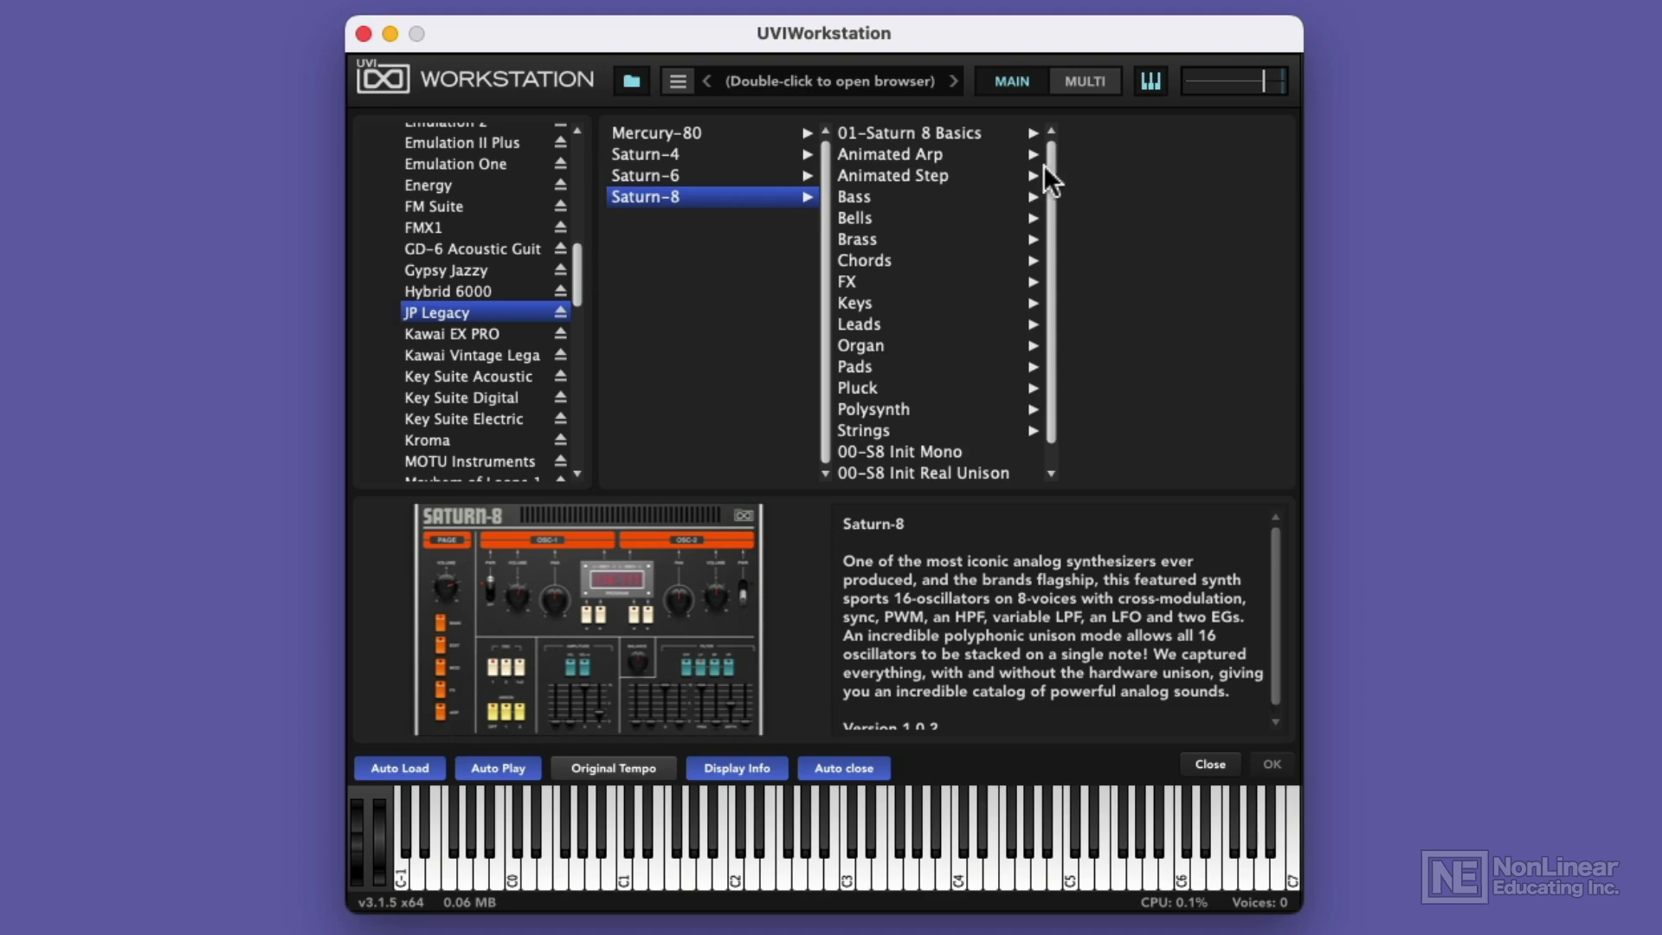
# - Select Saturn-8's 00-S8 Init Mono preset and scroll back up the preset list
pyautogui.moveTo(1051, 157); pyautogui.dragTo(1049, 196)
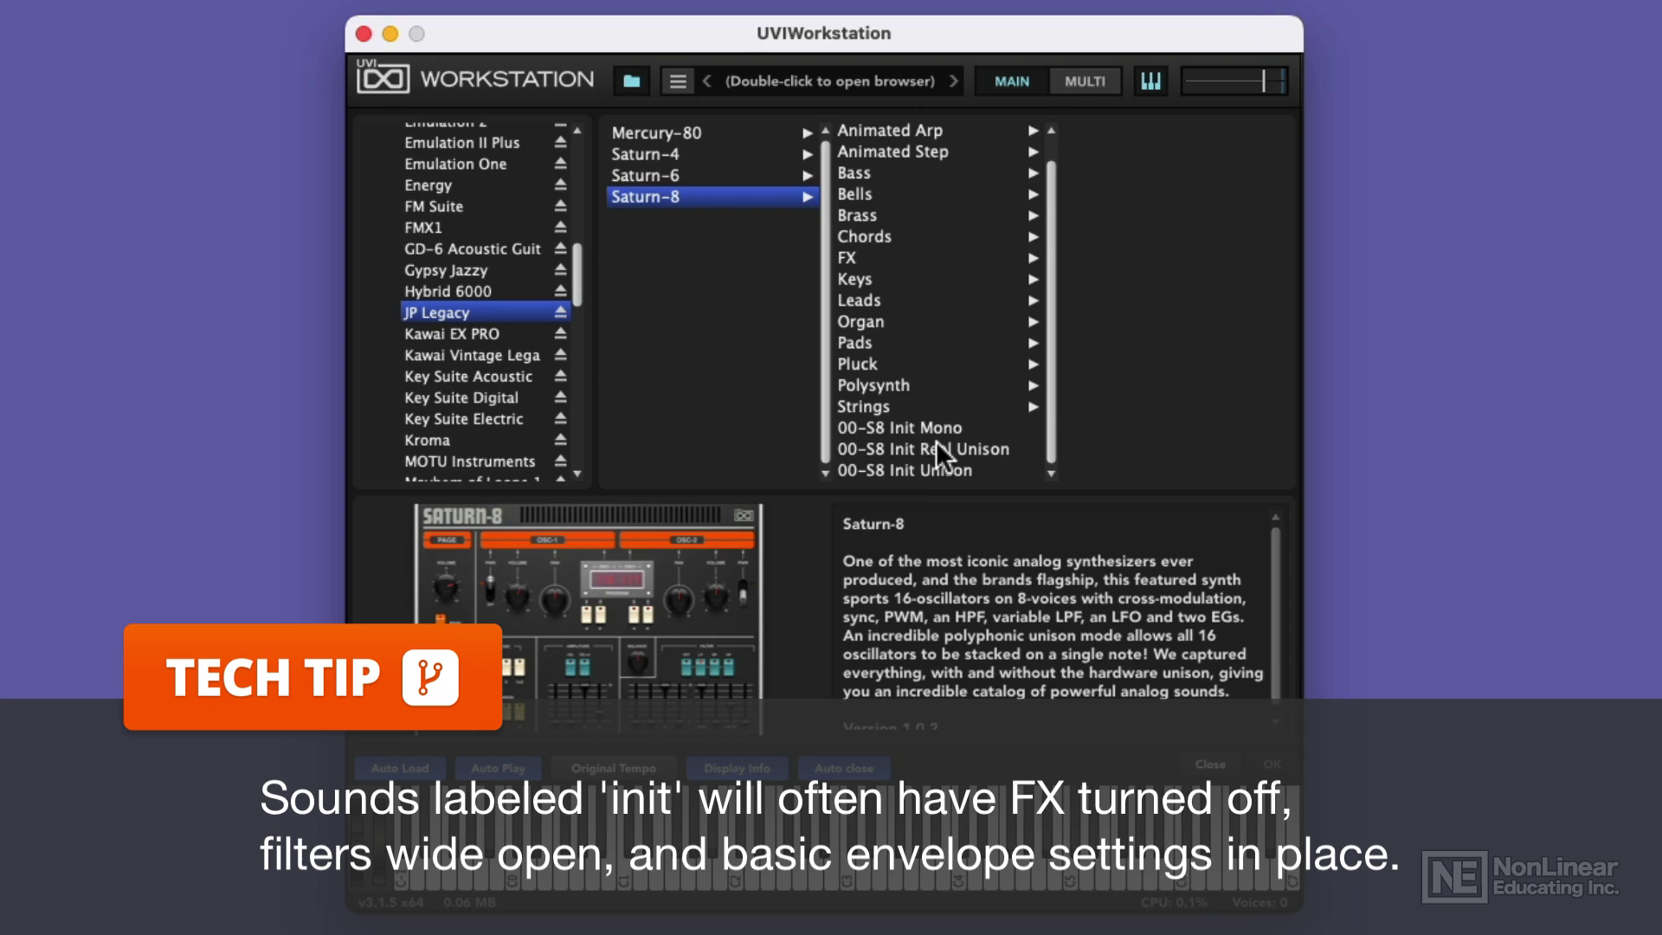
pyautogui.click(940, 428)
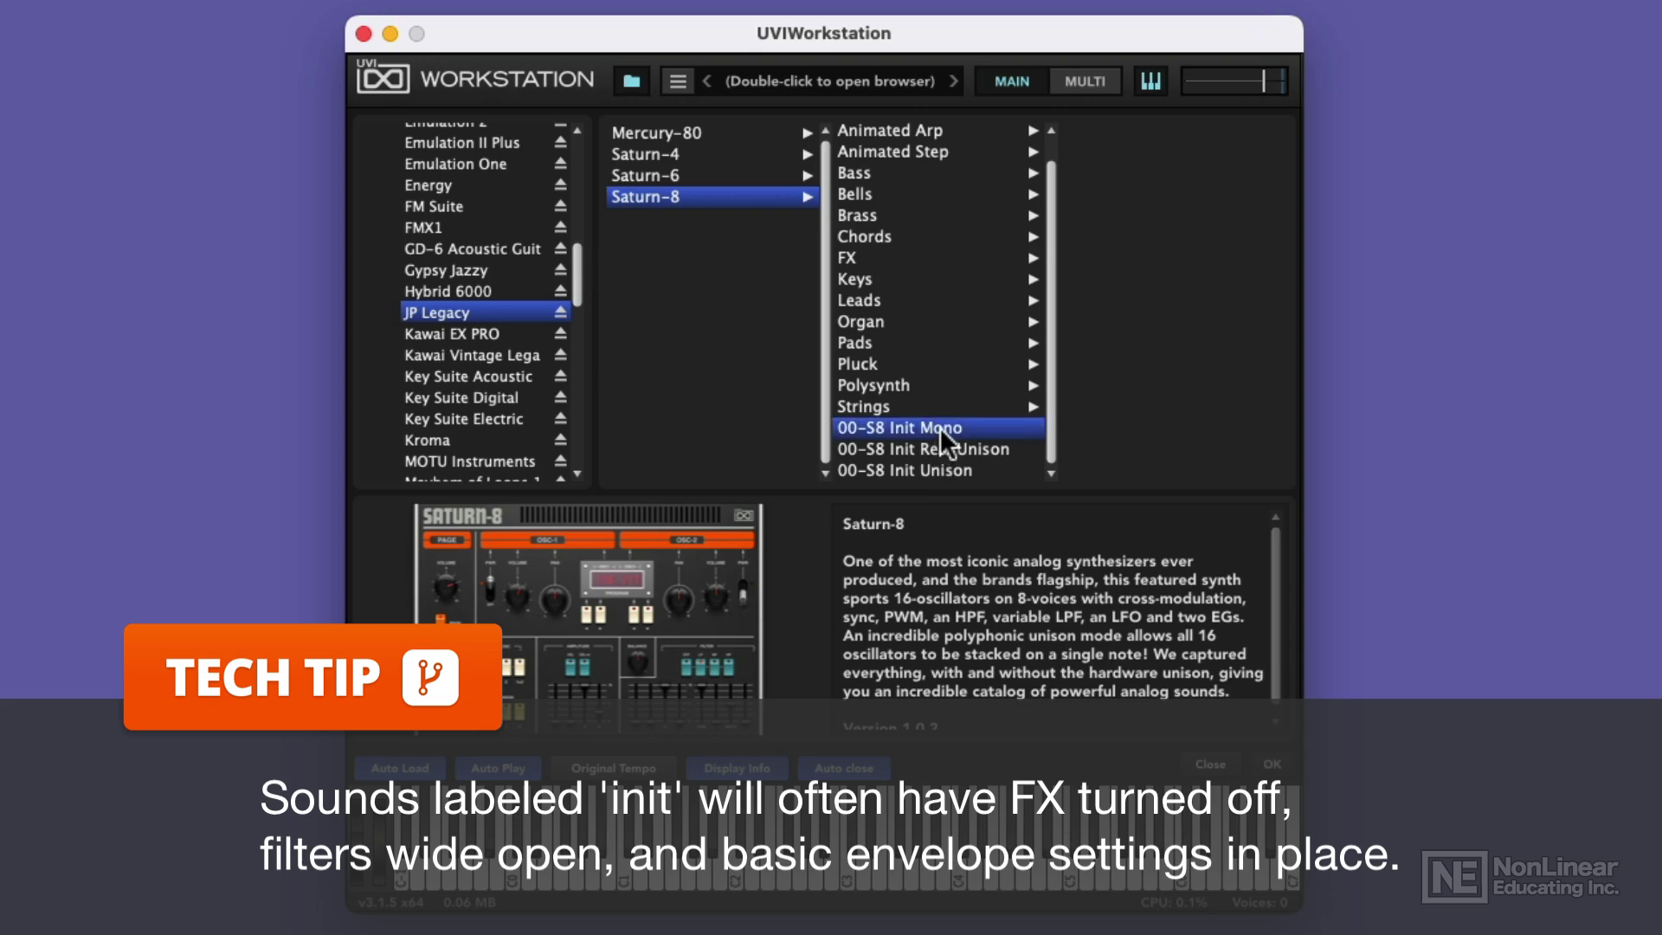
pyautogui.scroll(1, 949, 267)
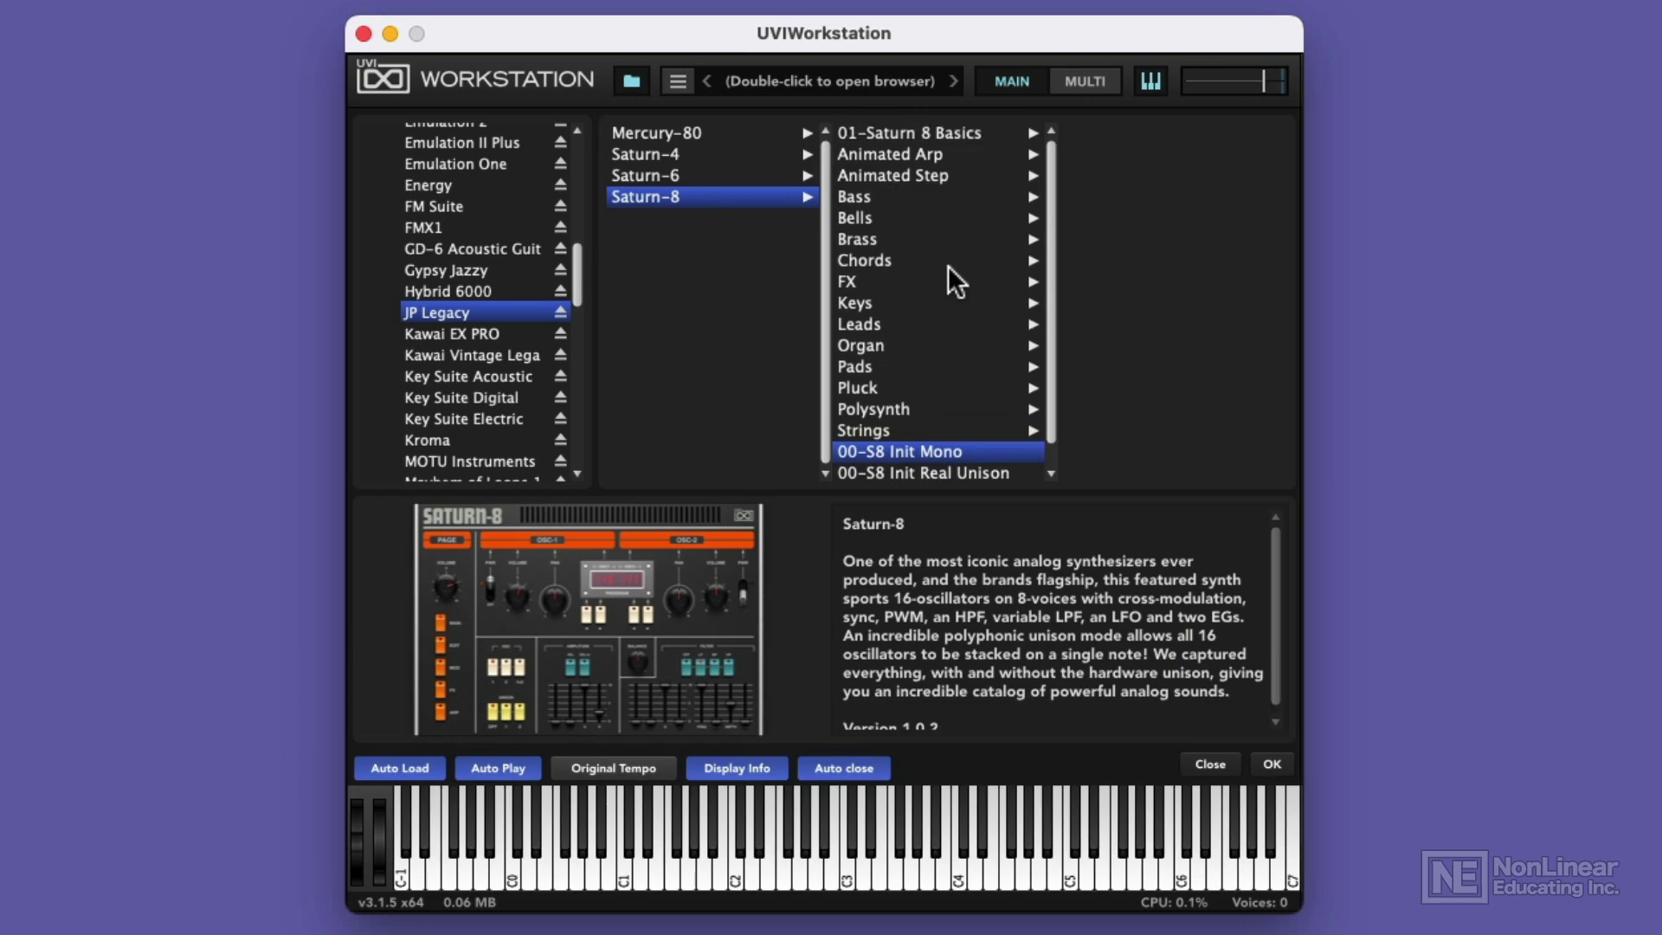
# - Load the Mystic Horns 1 preset from Saturn-8's Brass category, then reopen the browser
pyautogui.click(933, 235)
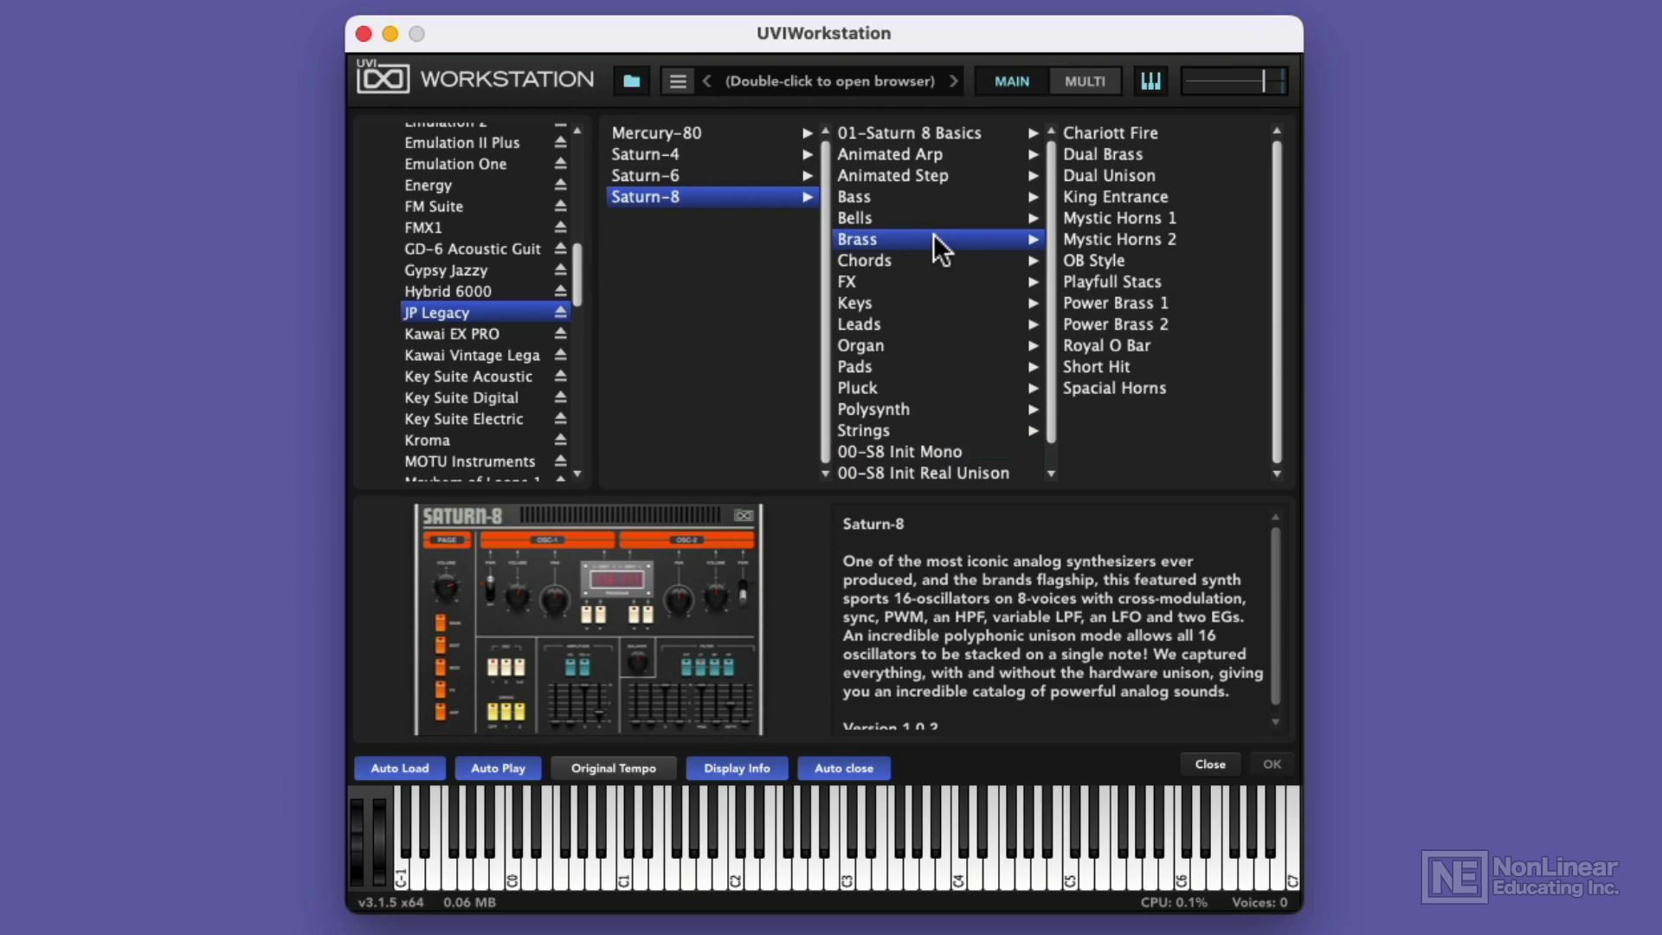
pyautogui.click(1115, 217)
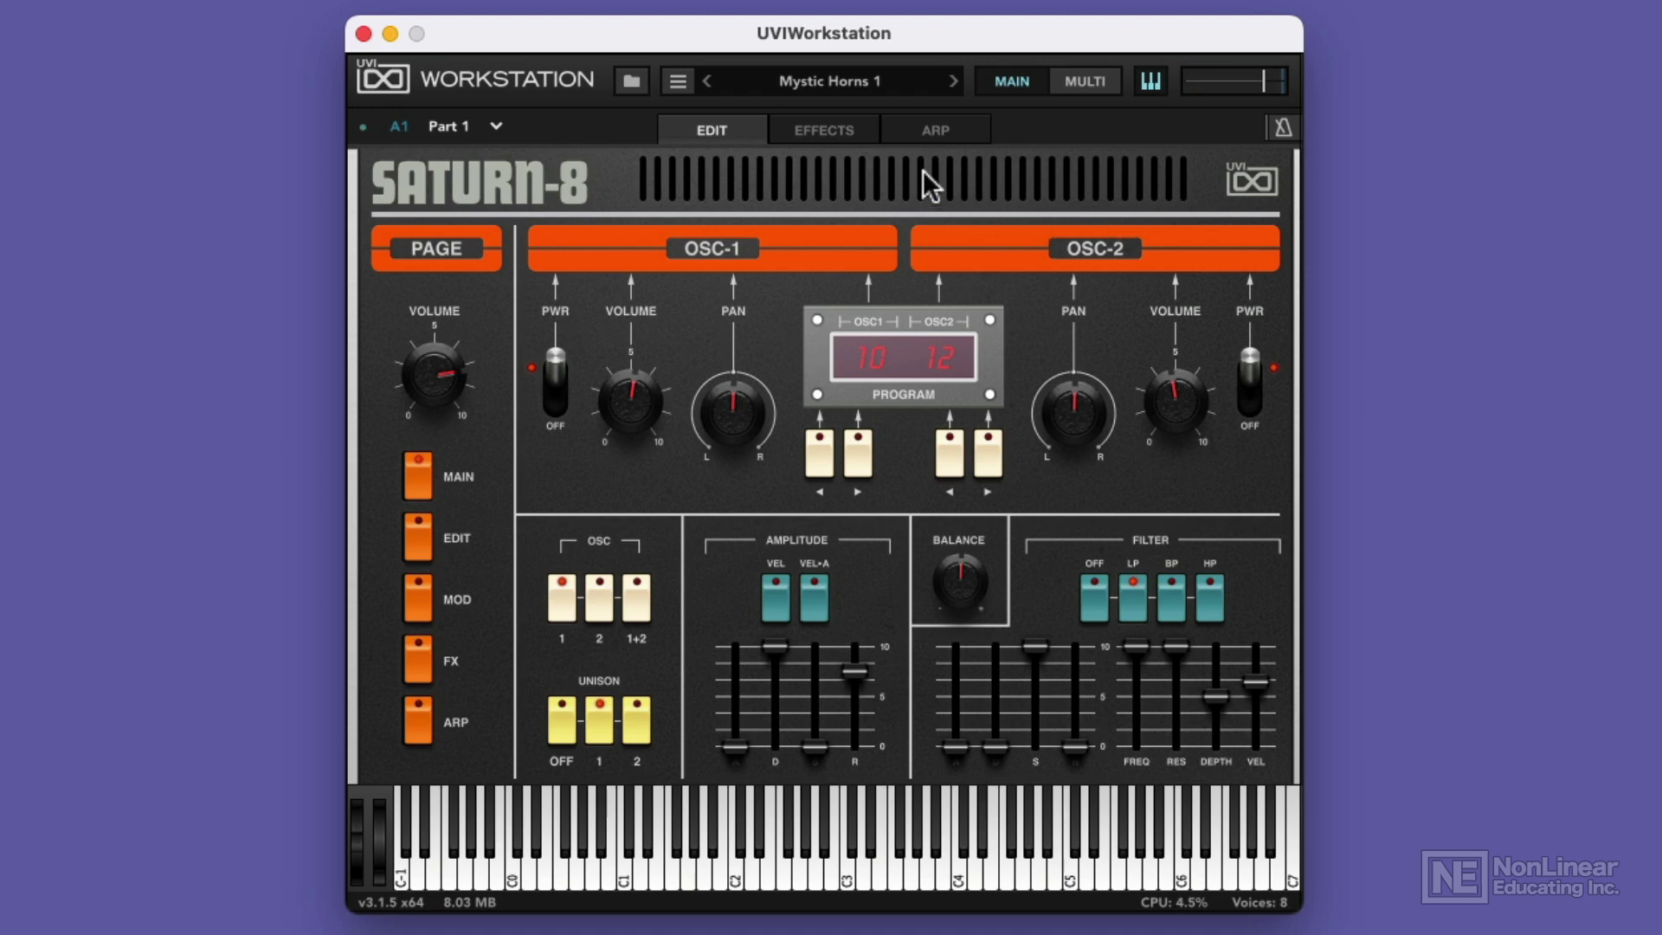
pyautogui.click(851, 77)
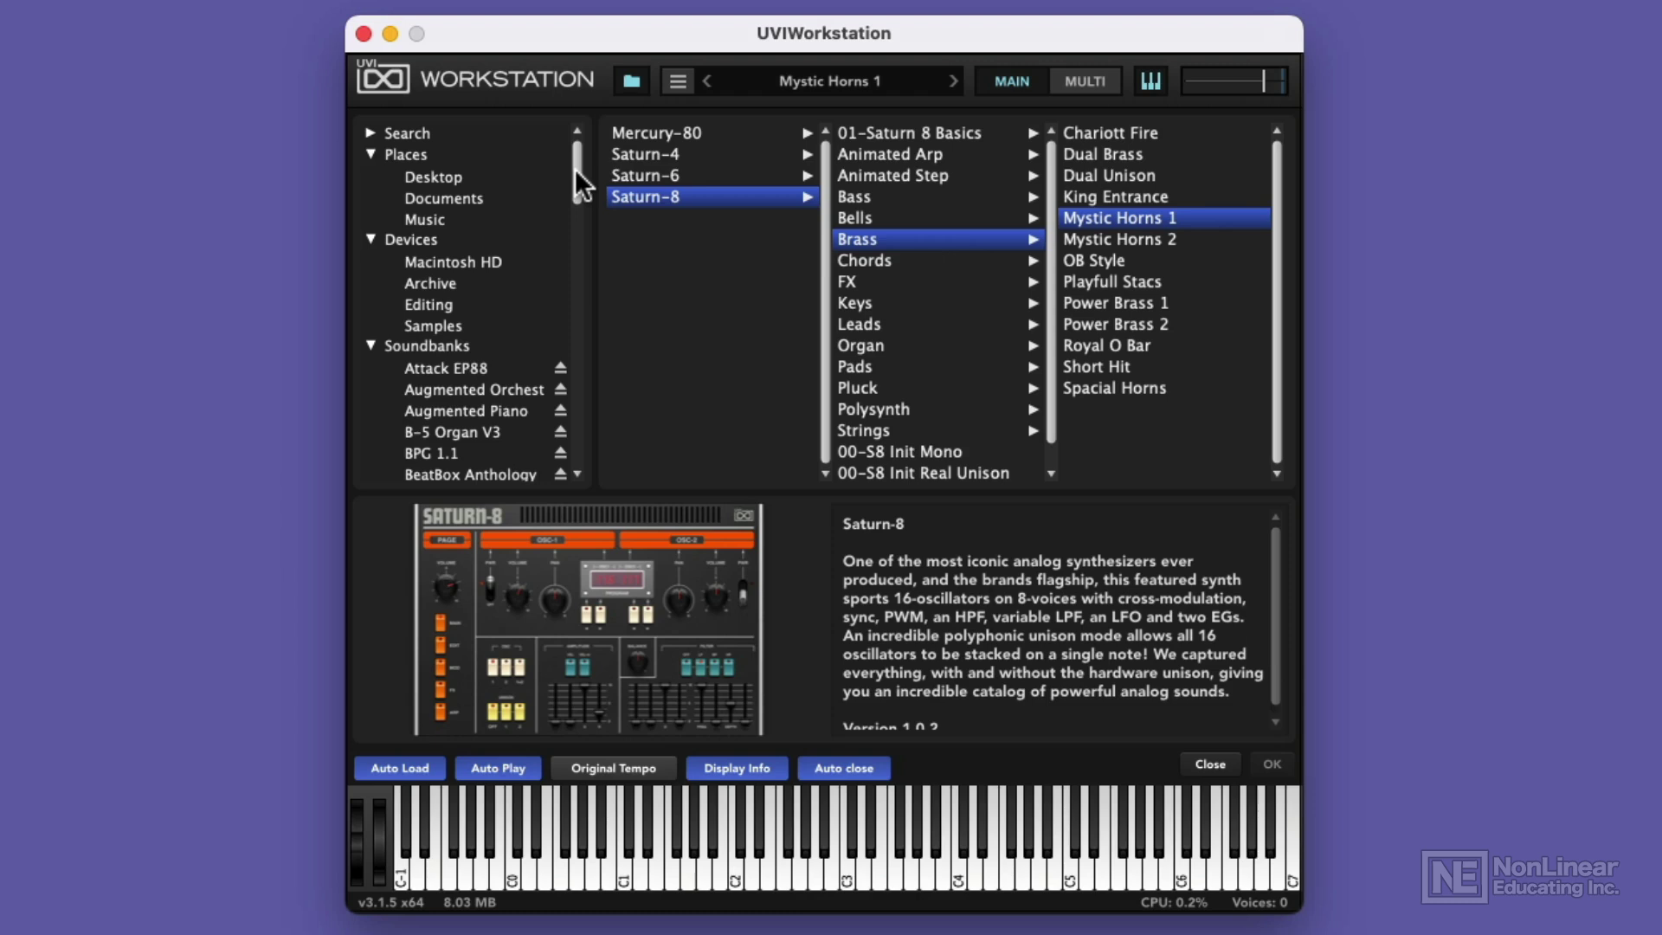
# - Load the CS-M instrument from the CS-M 1.5 soundbank, starting on its 00-Init preset
pyautogui.moveTo(576, 170); pyautogui.dragTo(573, 212)
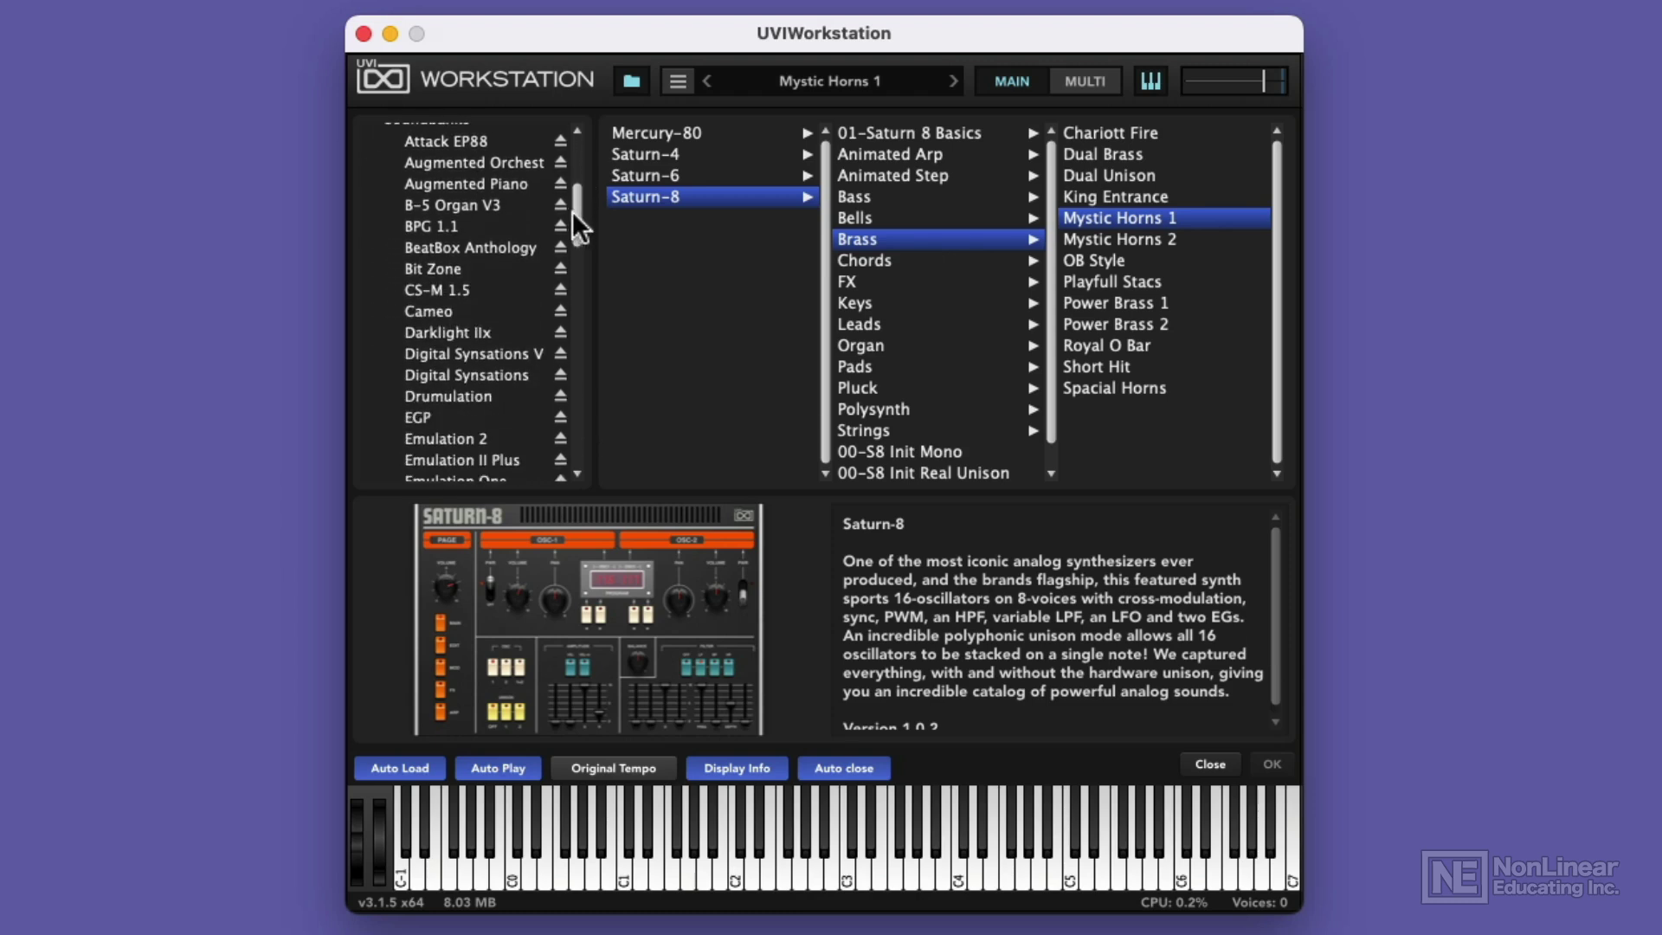
pyautogui.click(445, 291)
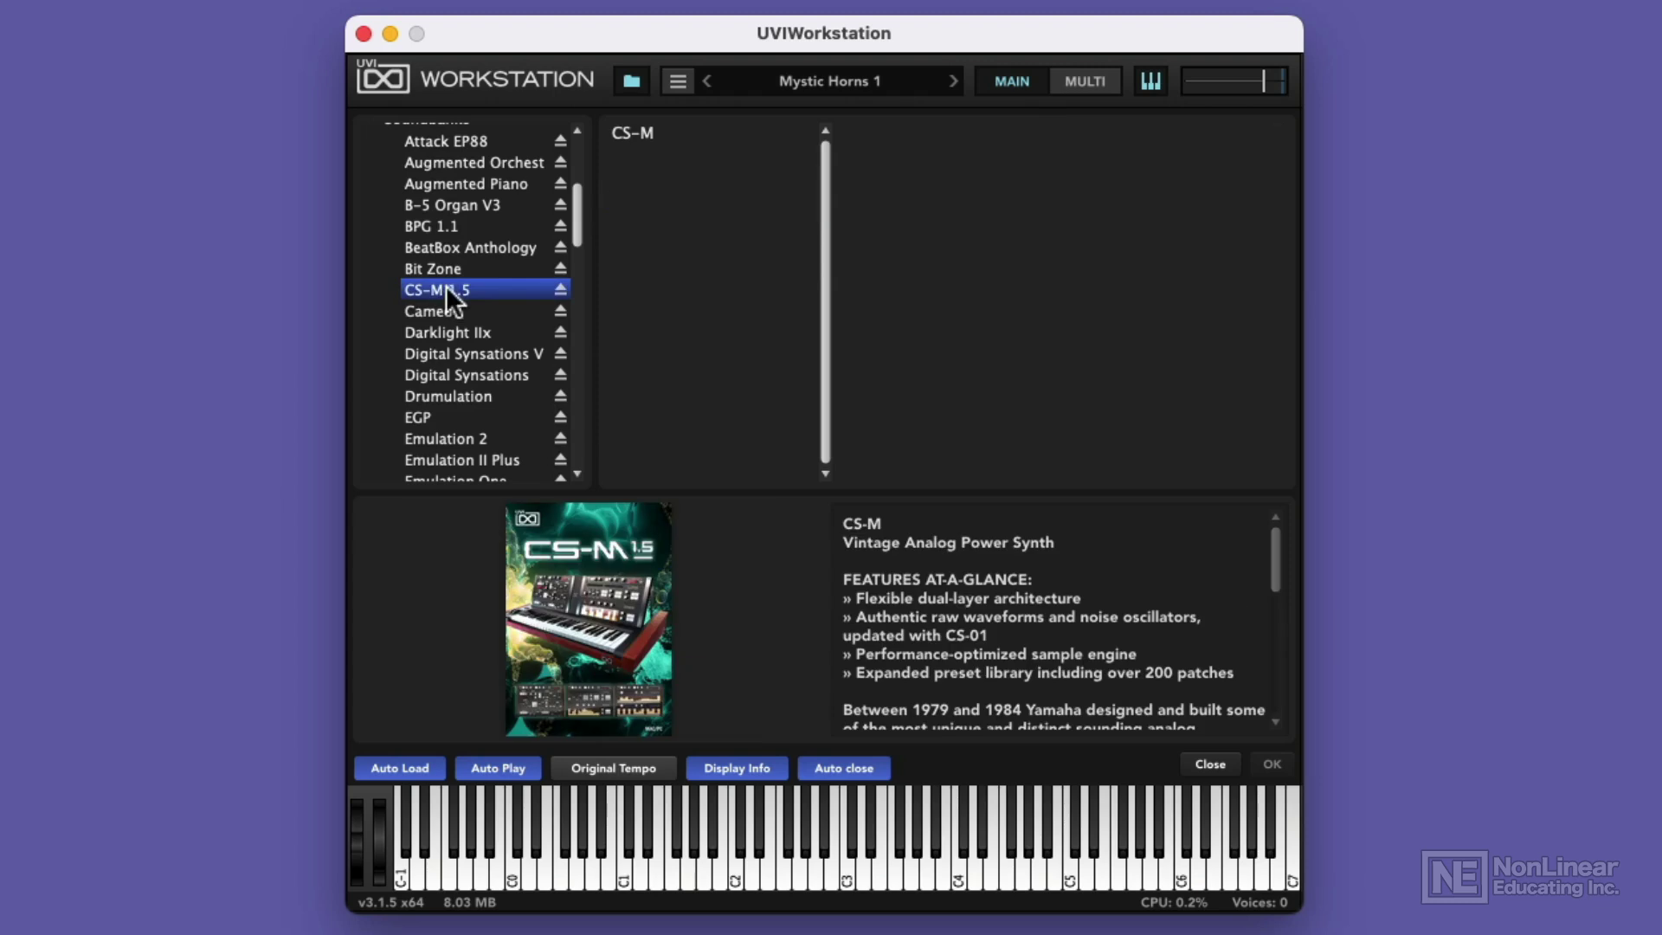
pyautogui.click(647, 132)
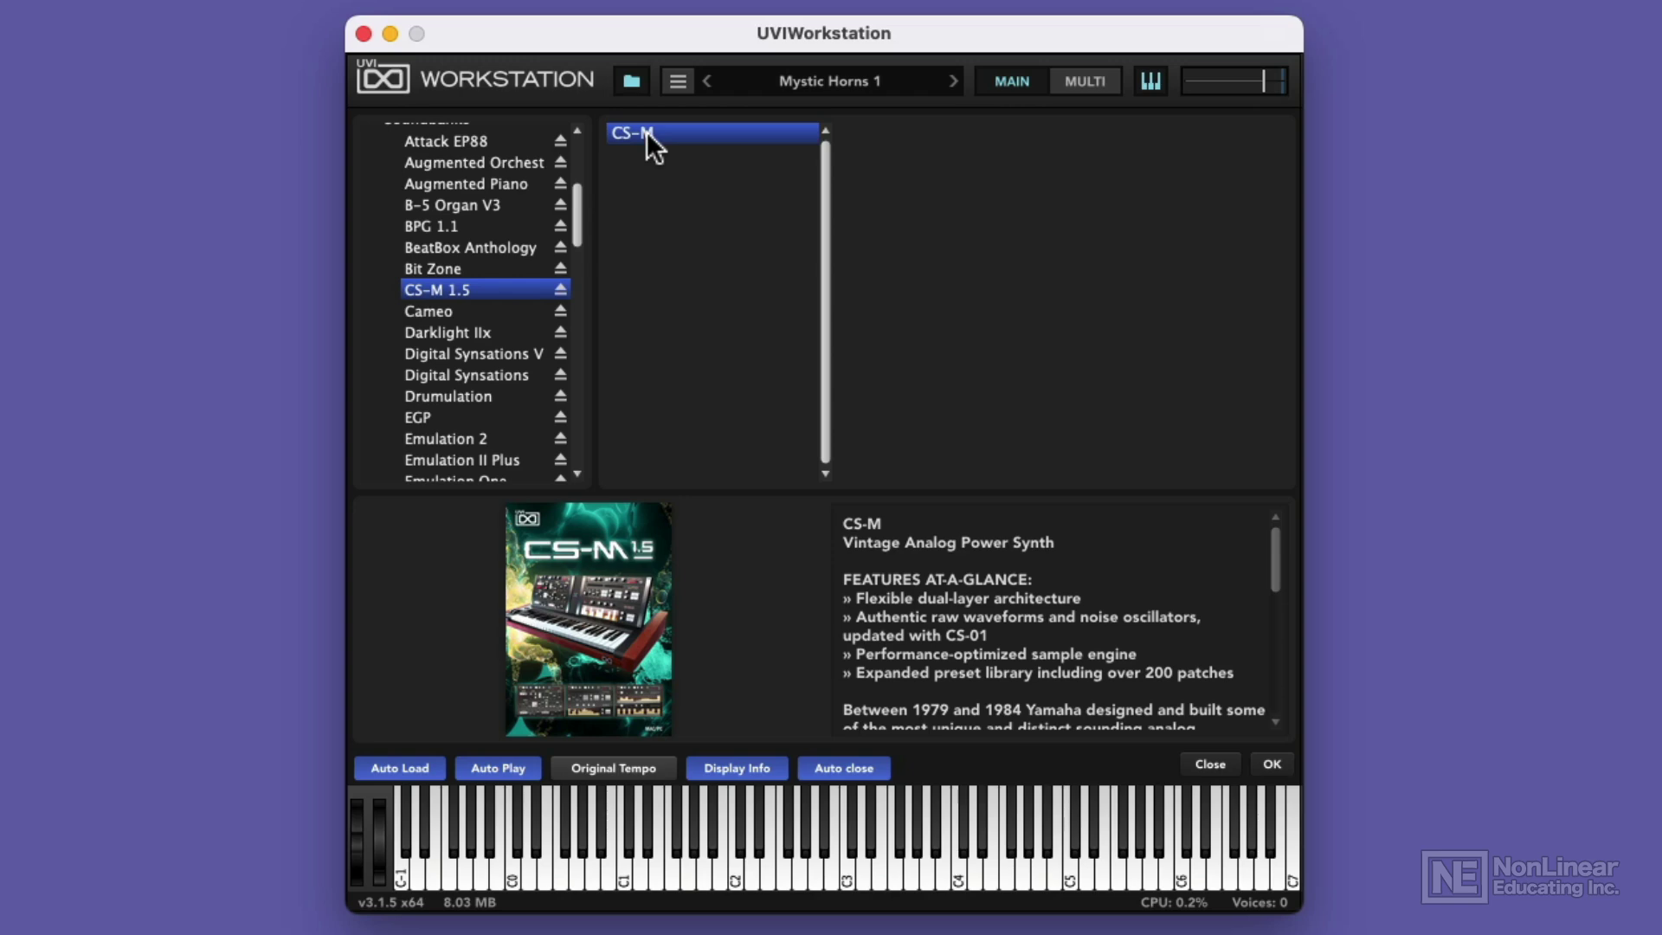
pyautogui.doubleClick(647, 132)
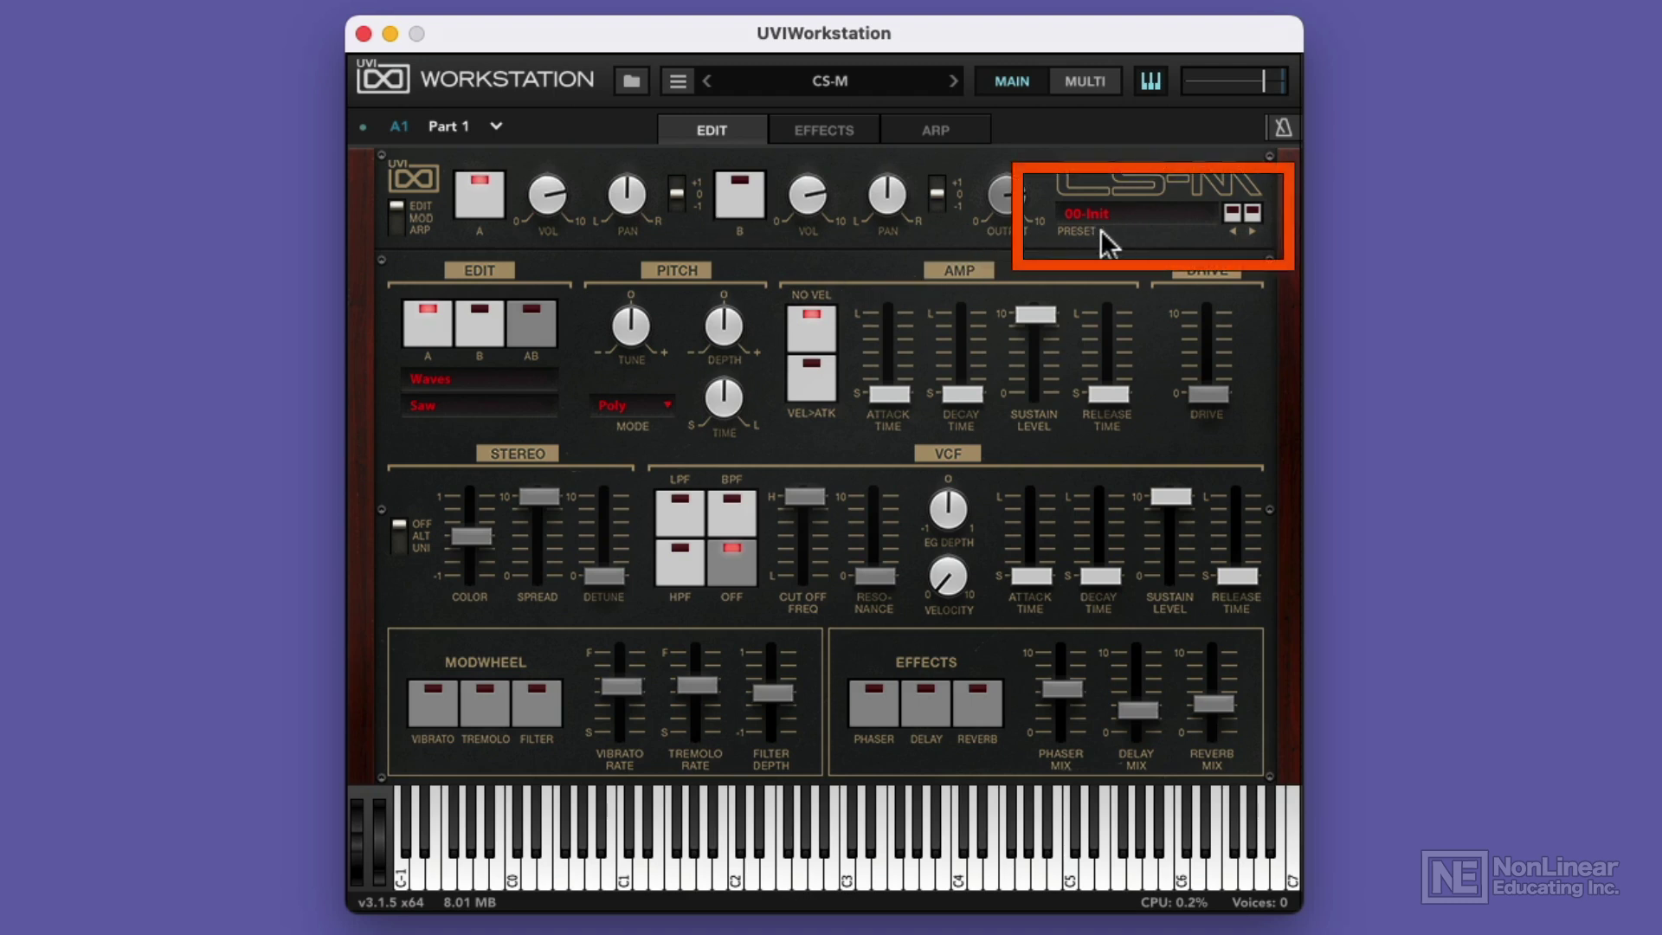
# - Load BL-James Bells from the CS-M preset menu, then advance two presets to BL-Passage
pyautogui.click(1115, 210)
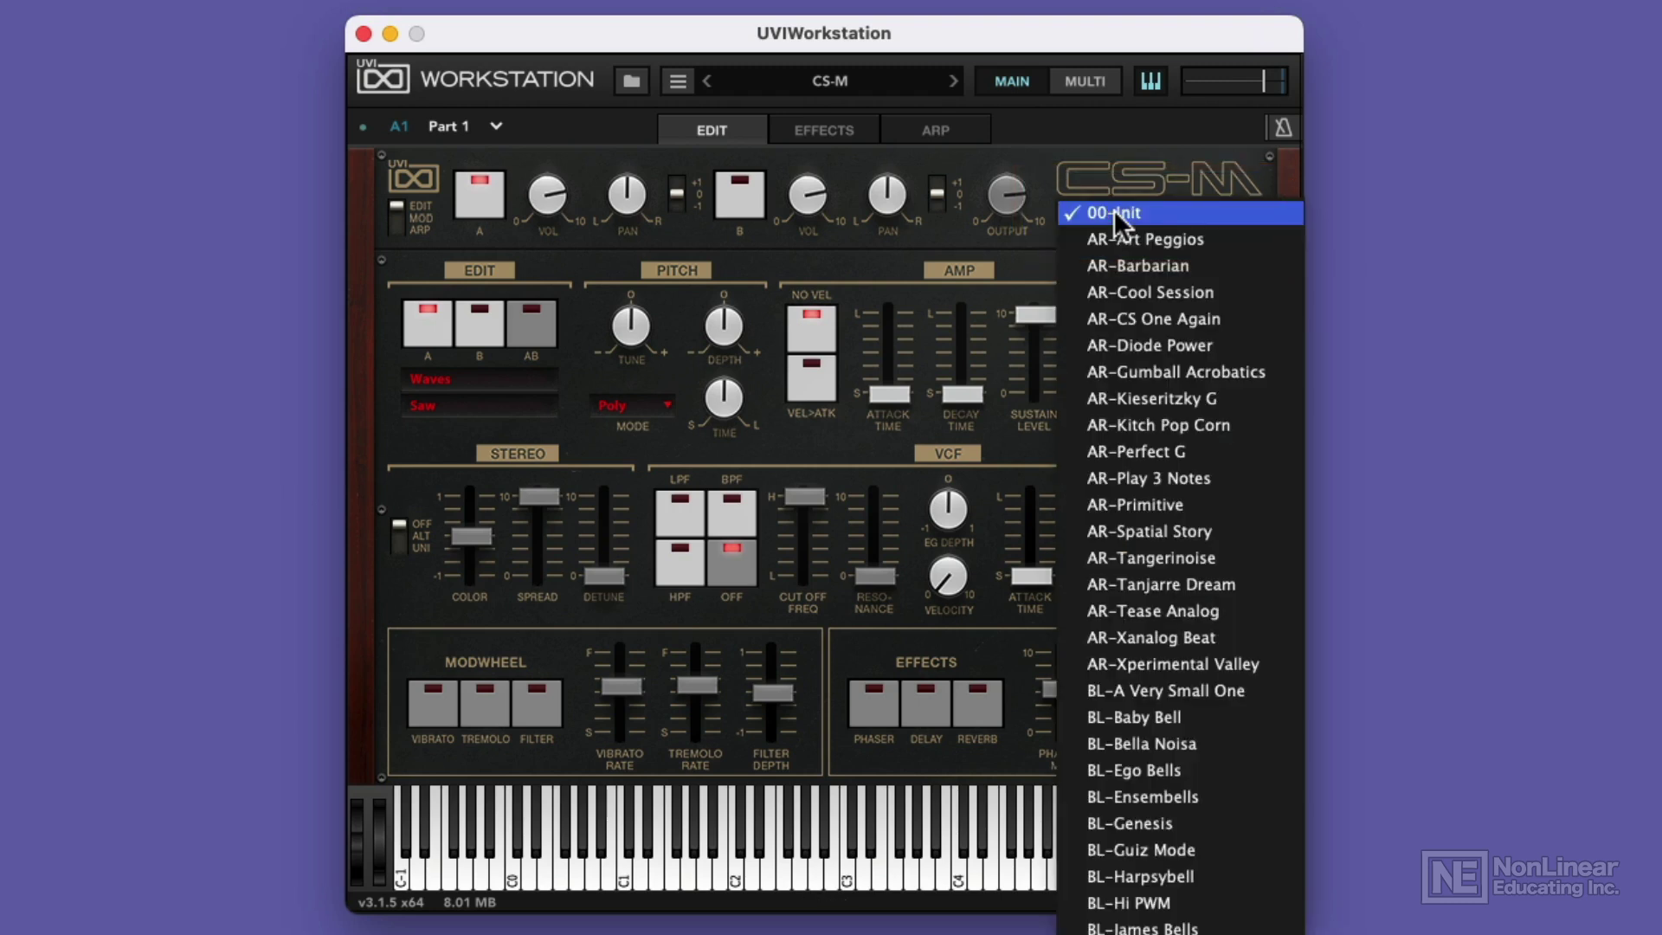
pyautogui.click(1141, 926)
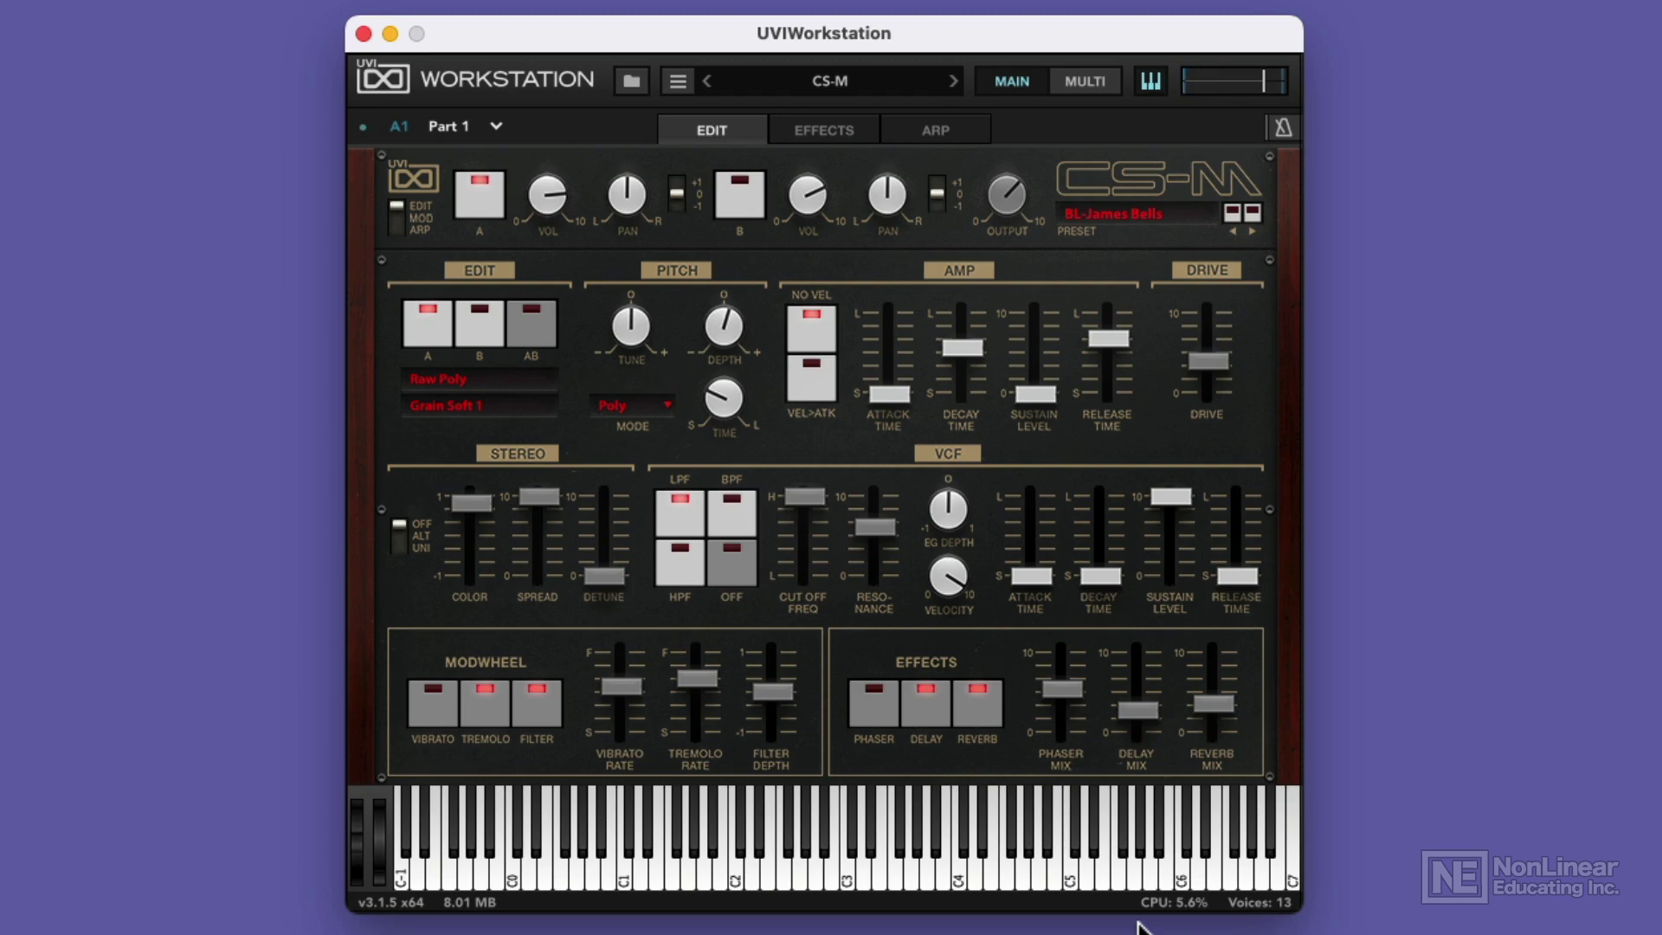
pyautogui.click(1252, 209)
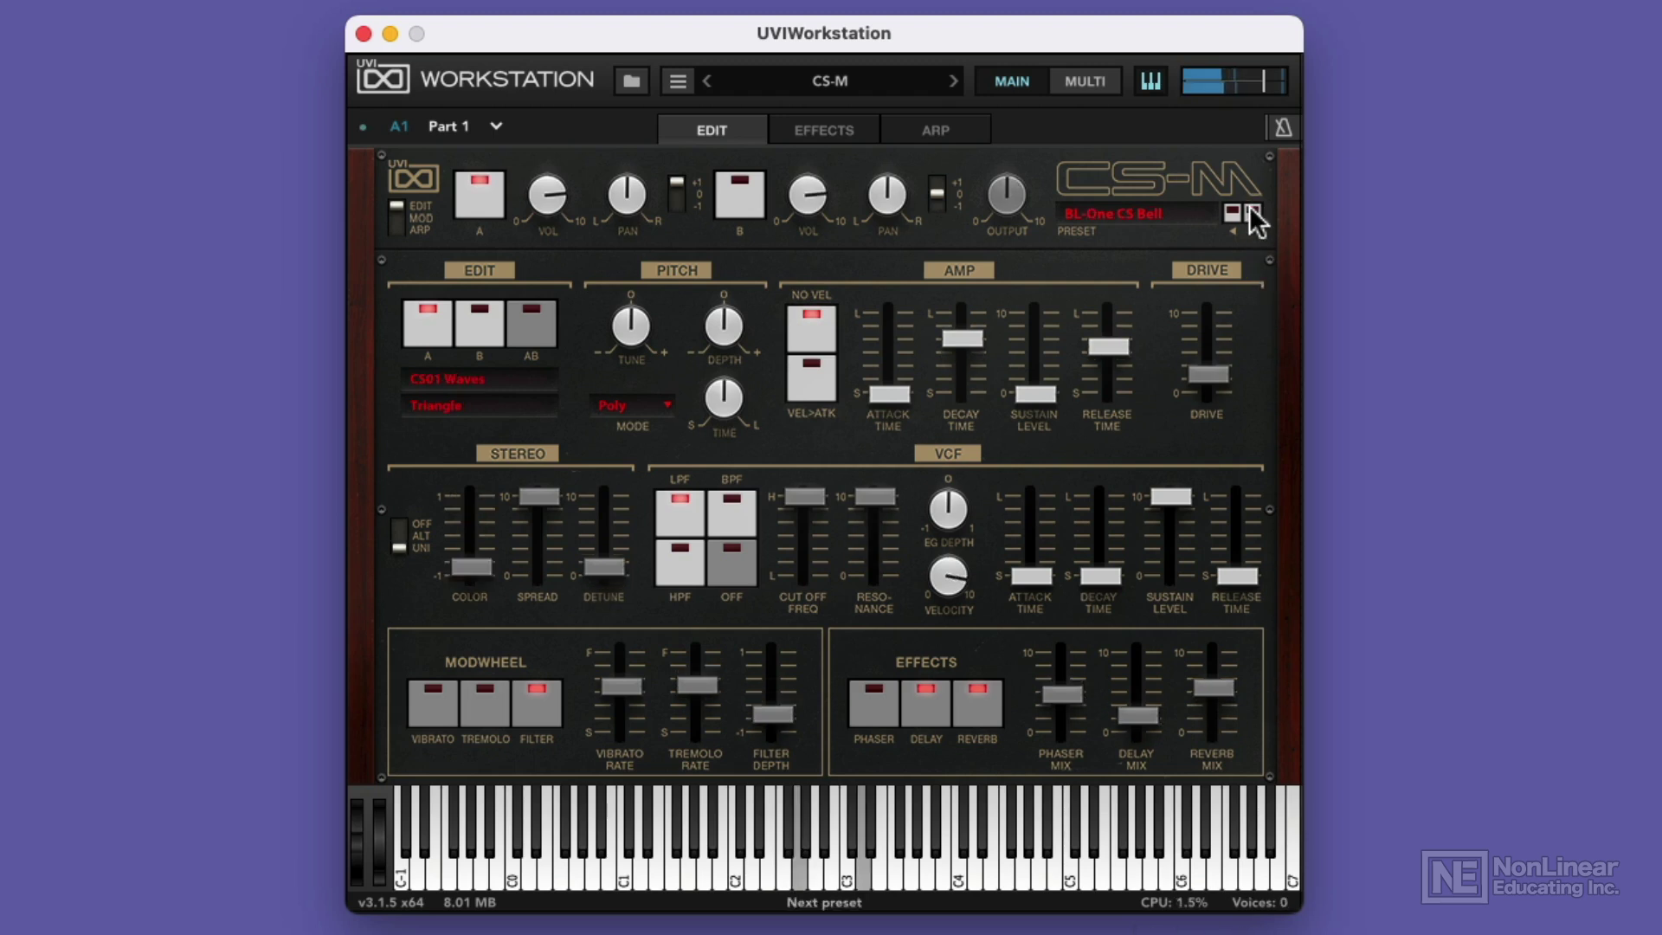
pyautogui.click(1252, 211)
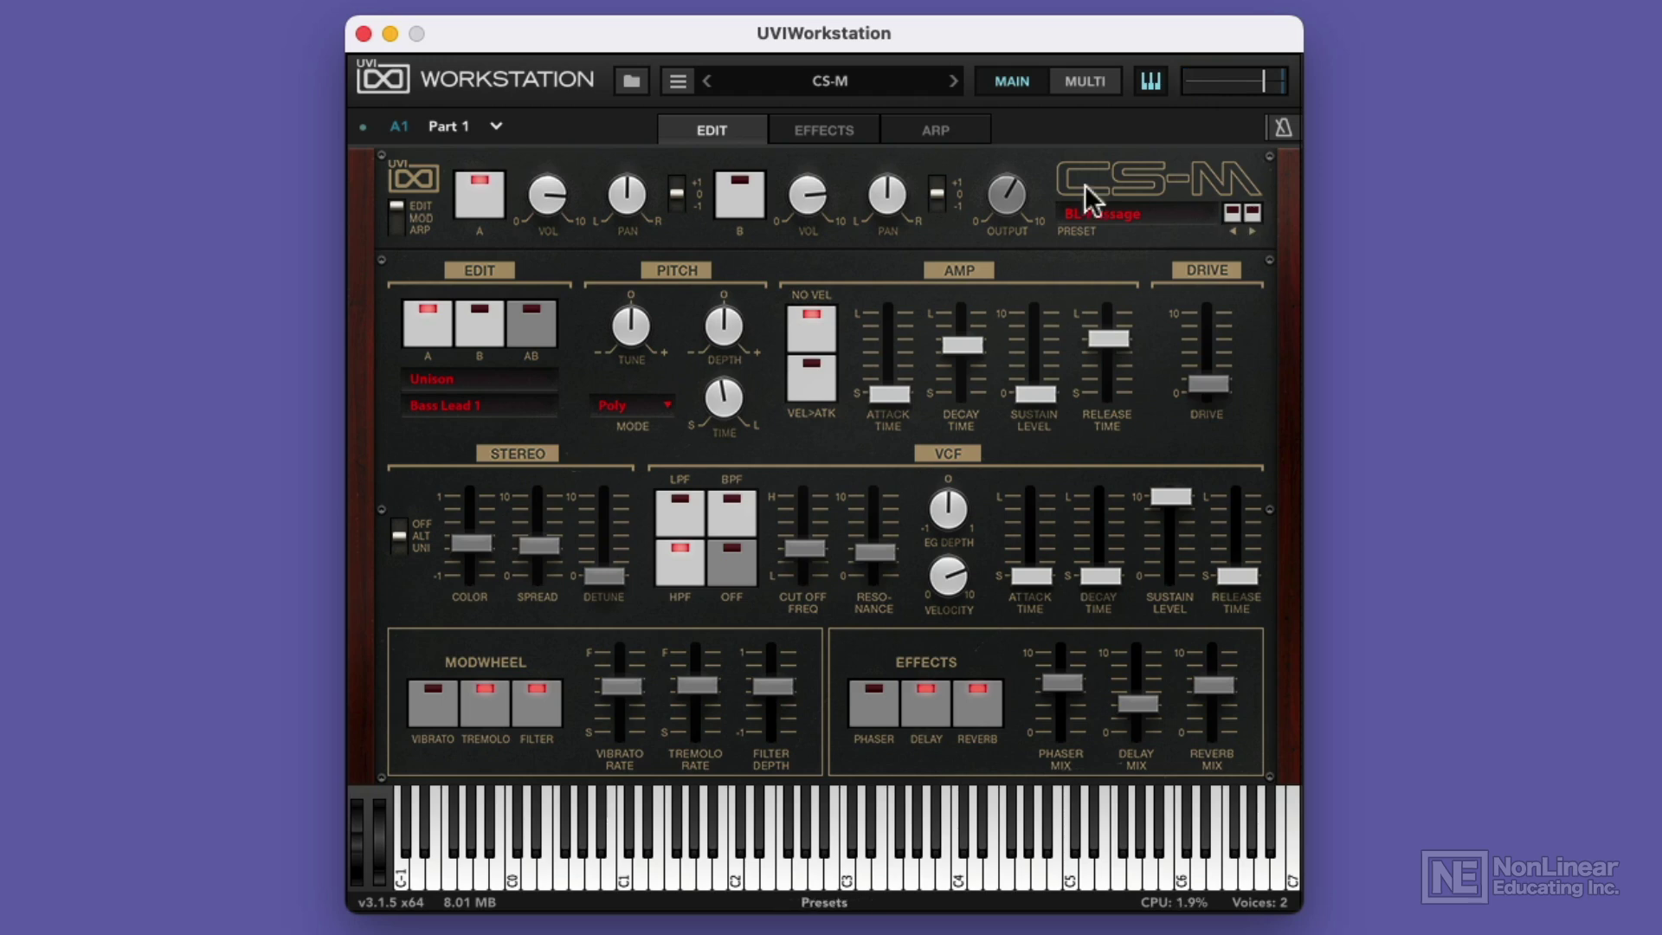
# - Open the sound browser on the BeatBox Anthology soundbank
pyautogui.click(831, 81)
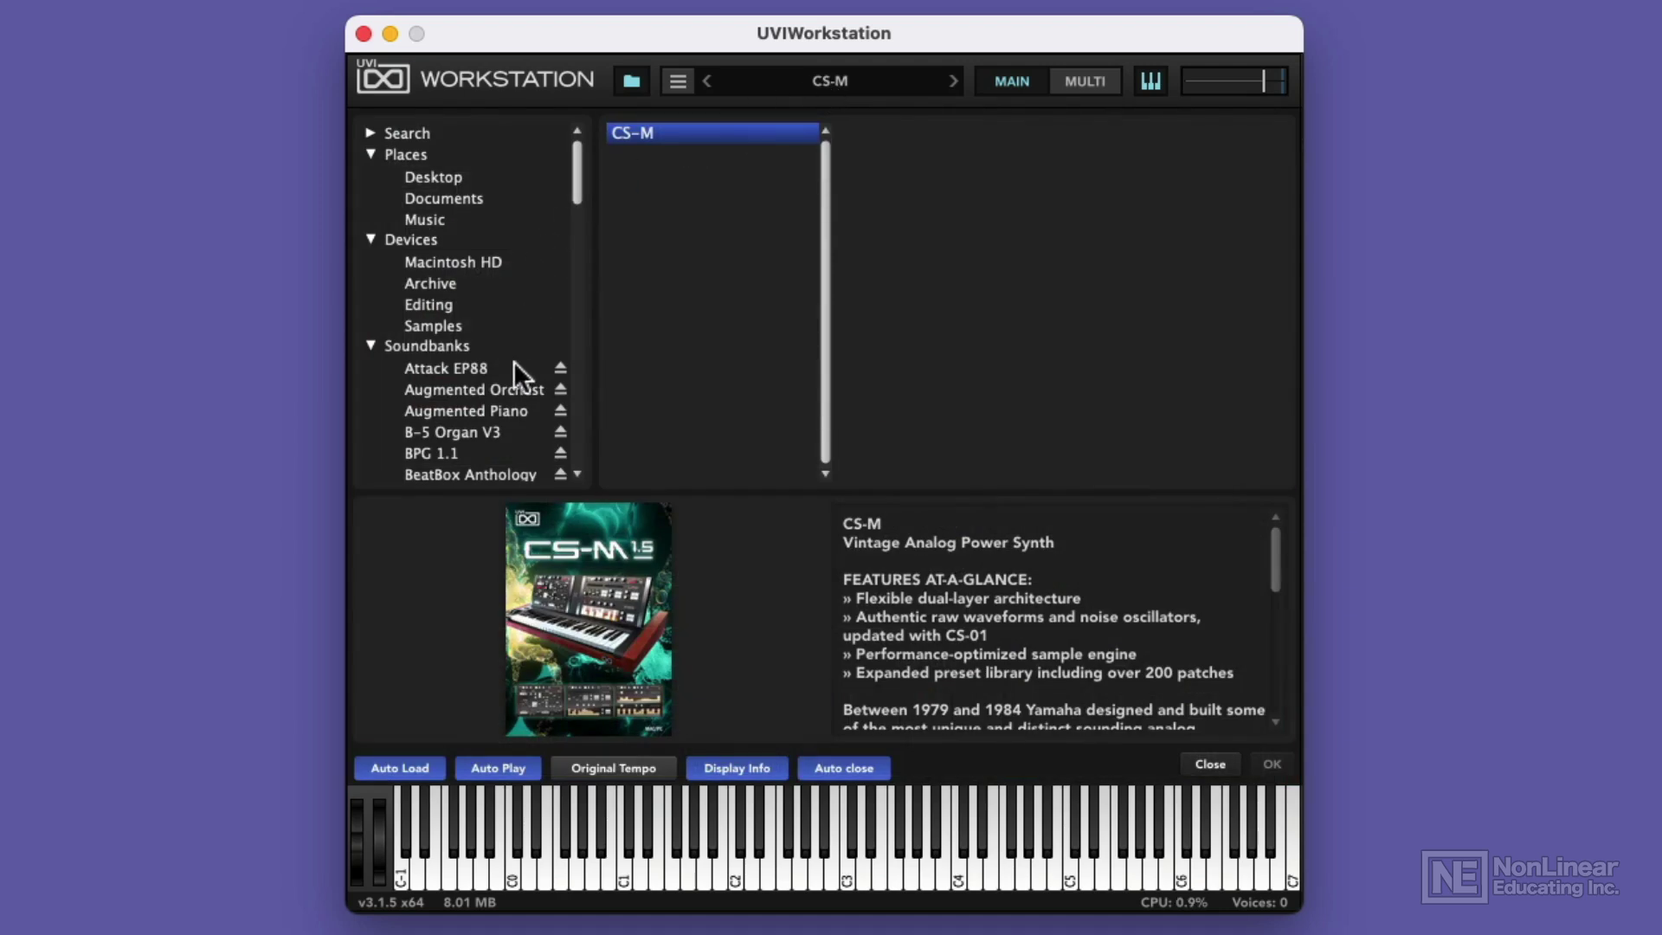
pyautogui.scroll(-2, 514, 361)
pyautogui.click(500, 386)
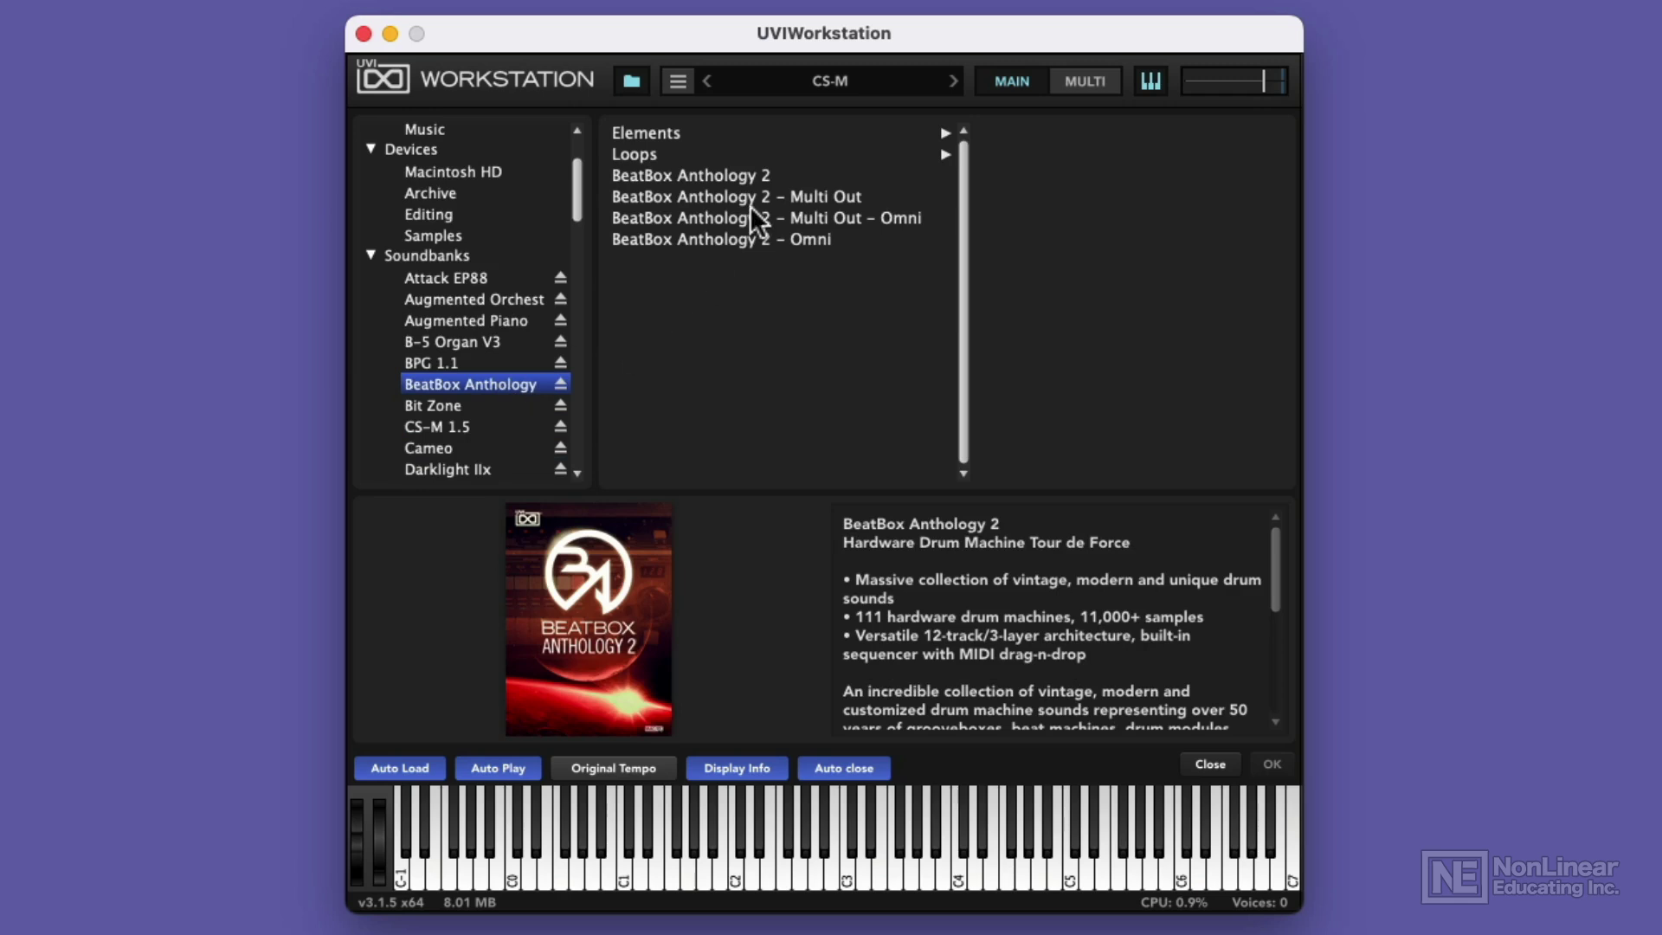
# - Drill into Elements > Hi-Hat > AnalogR samples, then switch to the Loops category
pyautogui.click(745, 133)
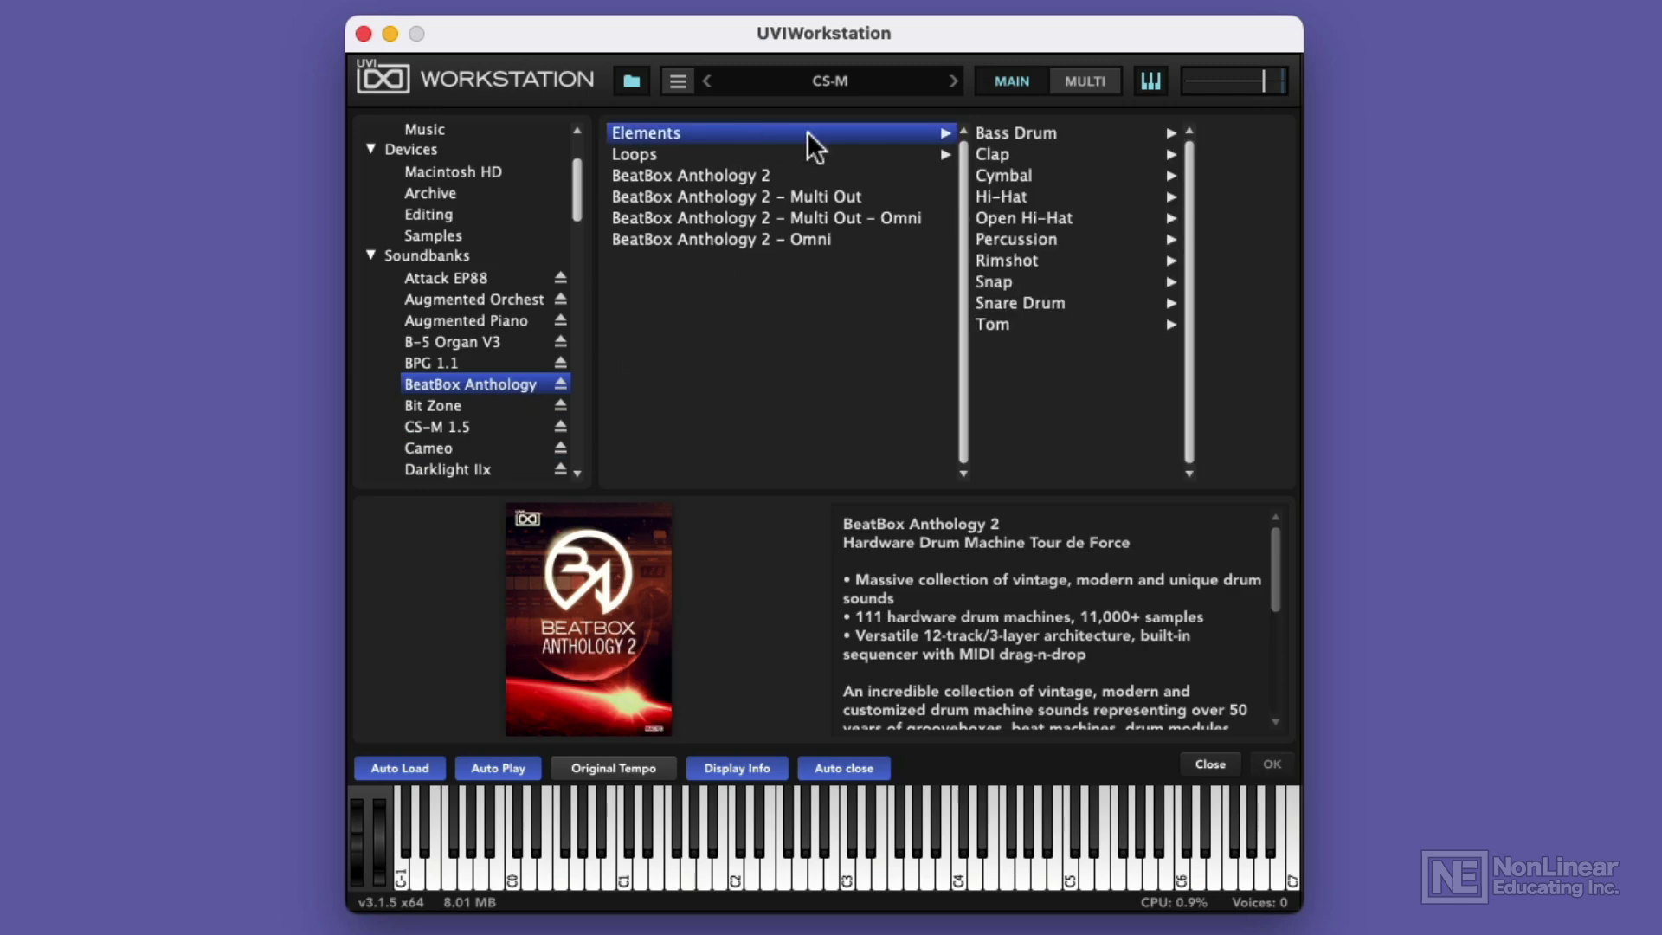
pyautogui.click(1030, 198)
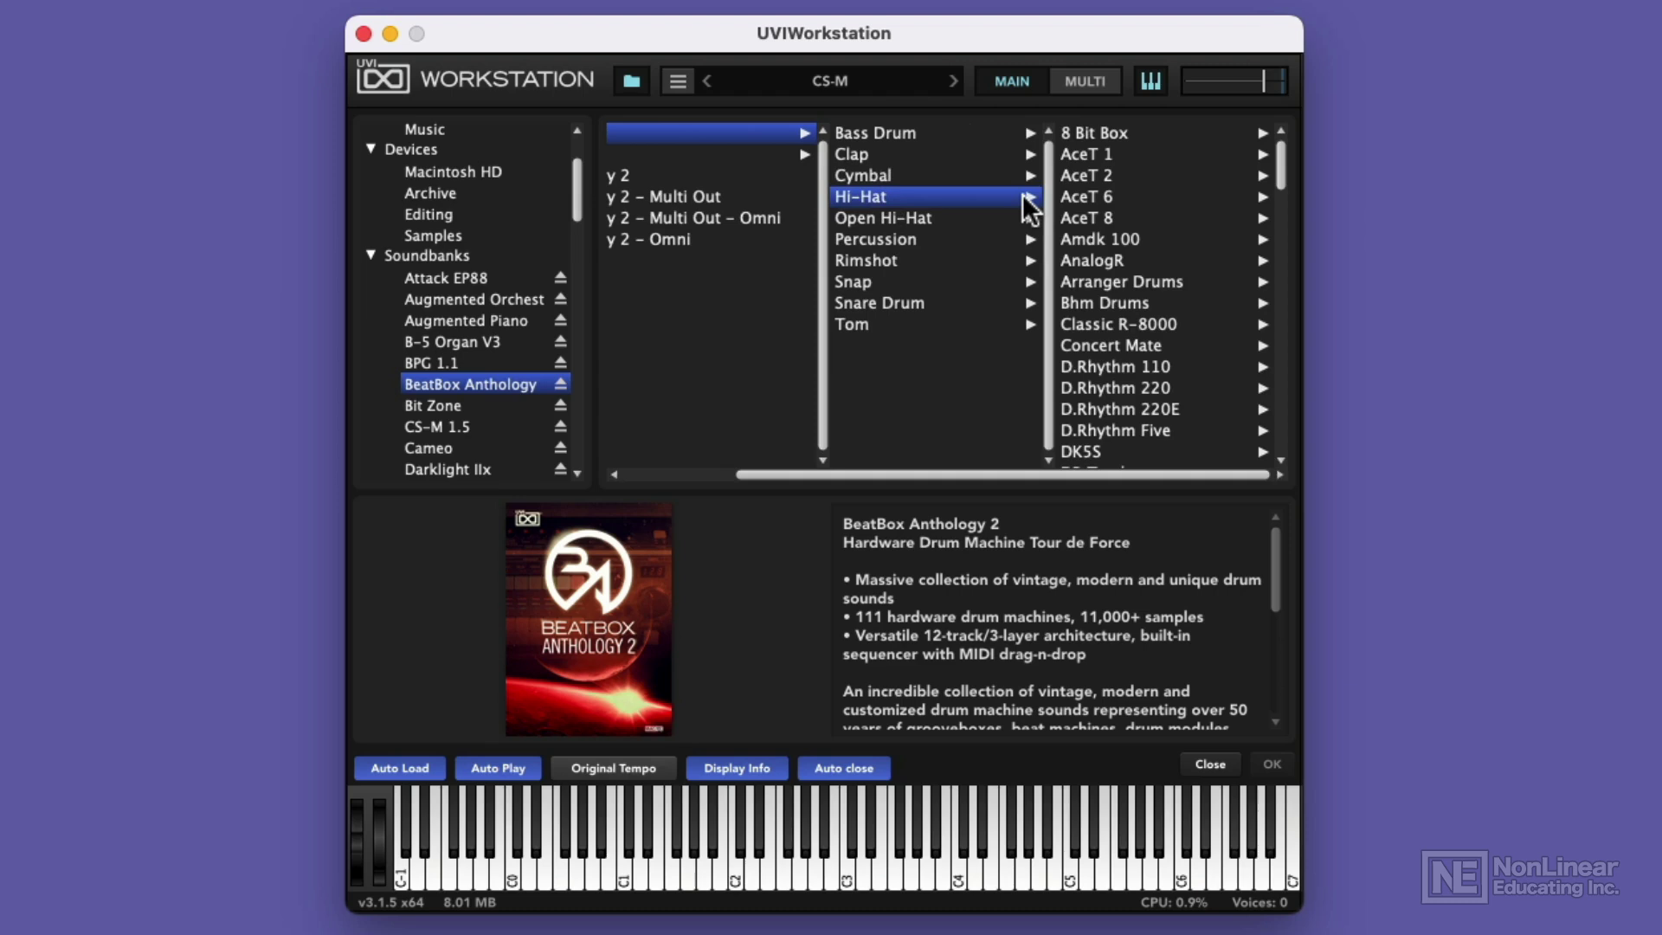
pyautogui.scroll(-1, 1128, 196)
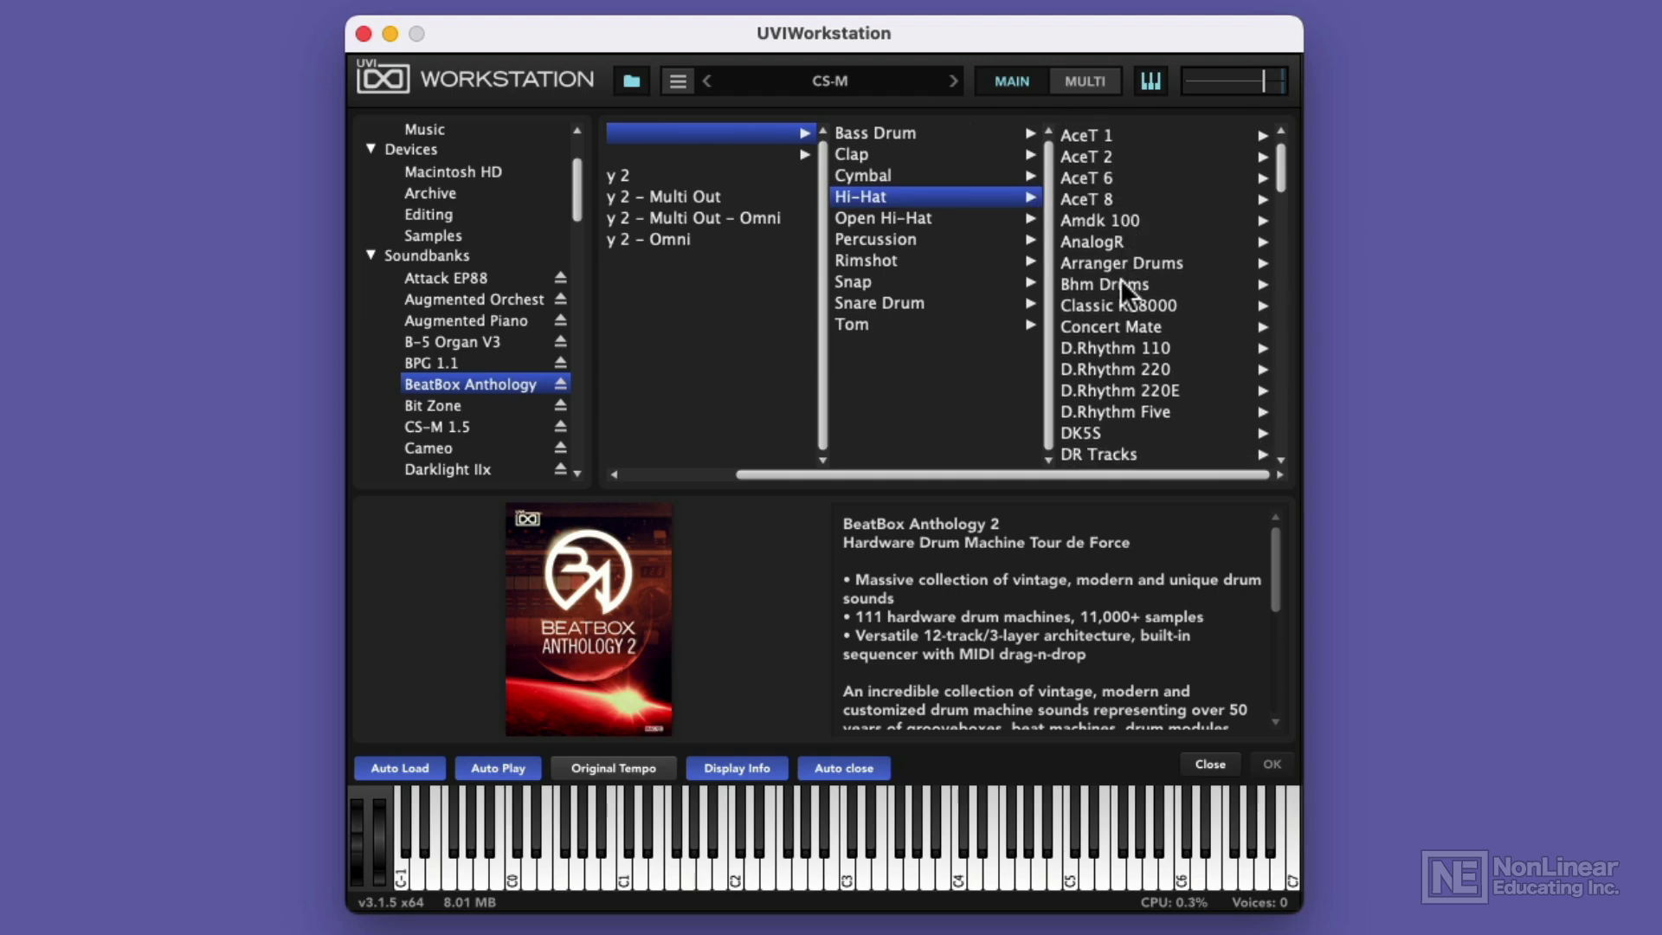
pyautogui.click(1131, 244)
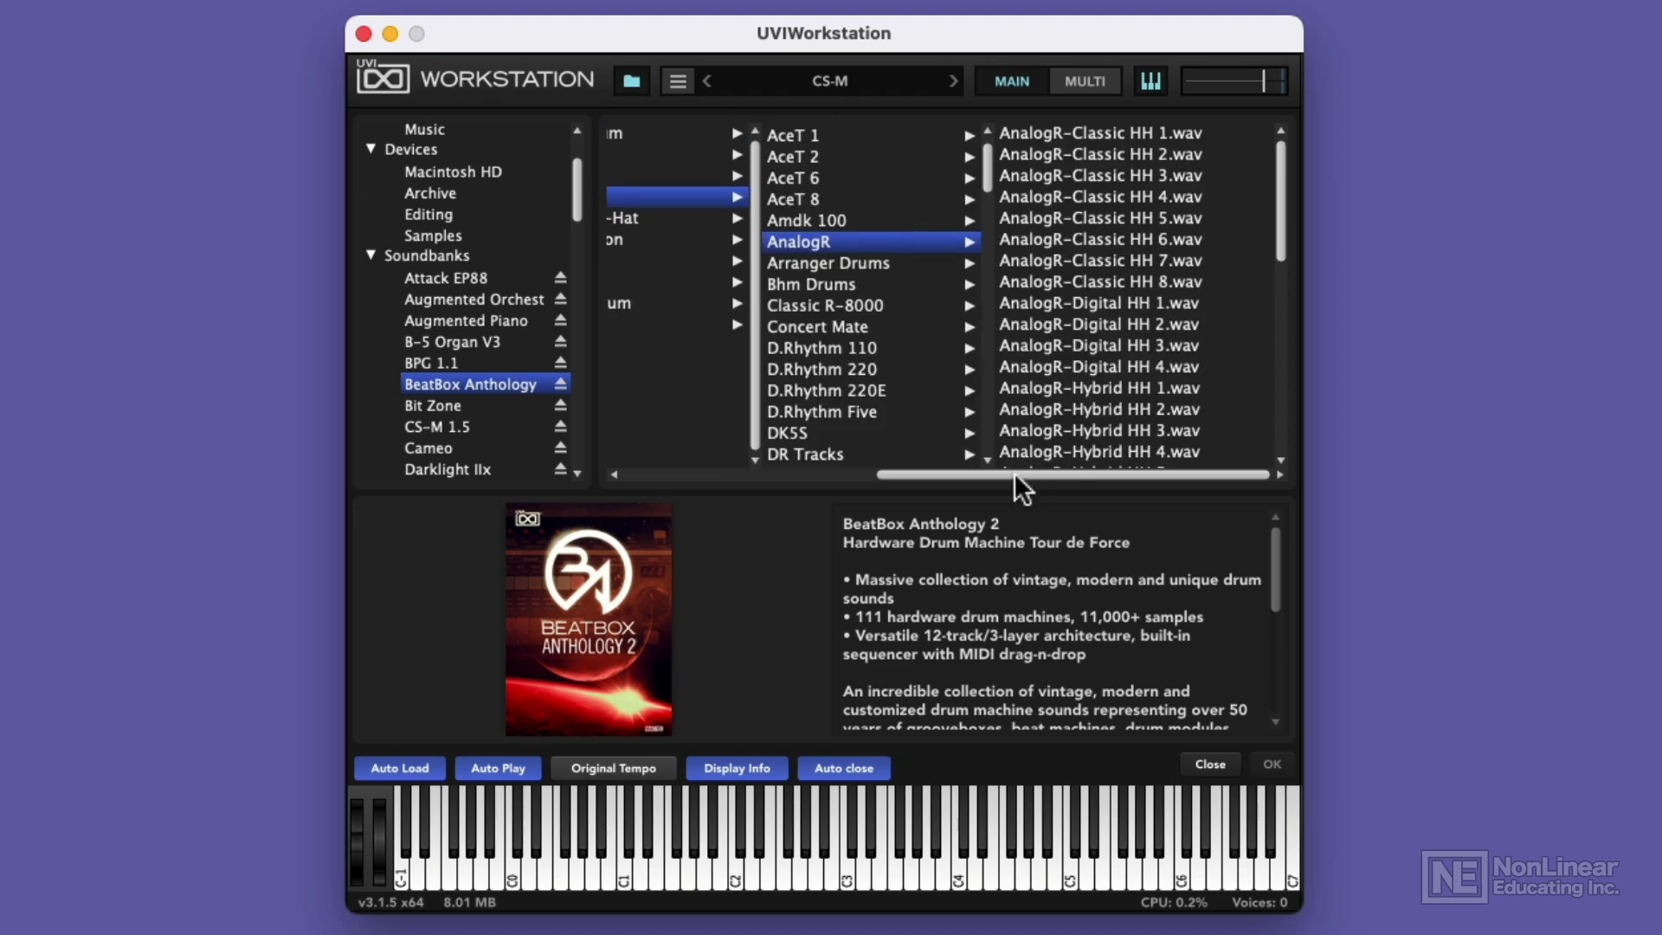
pyautogui.moveTo(1014, 474); pyautogui.dragTo(875, 462)
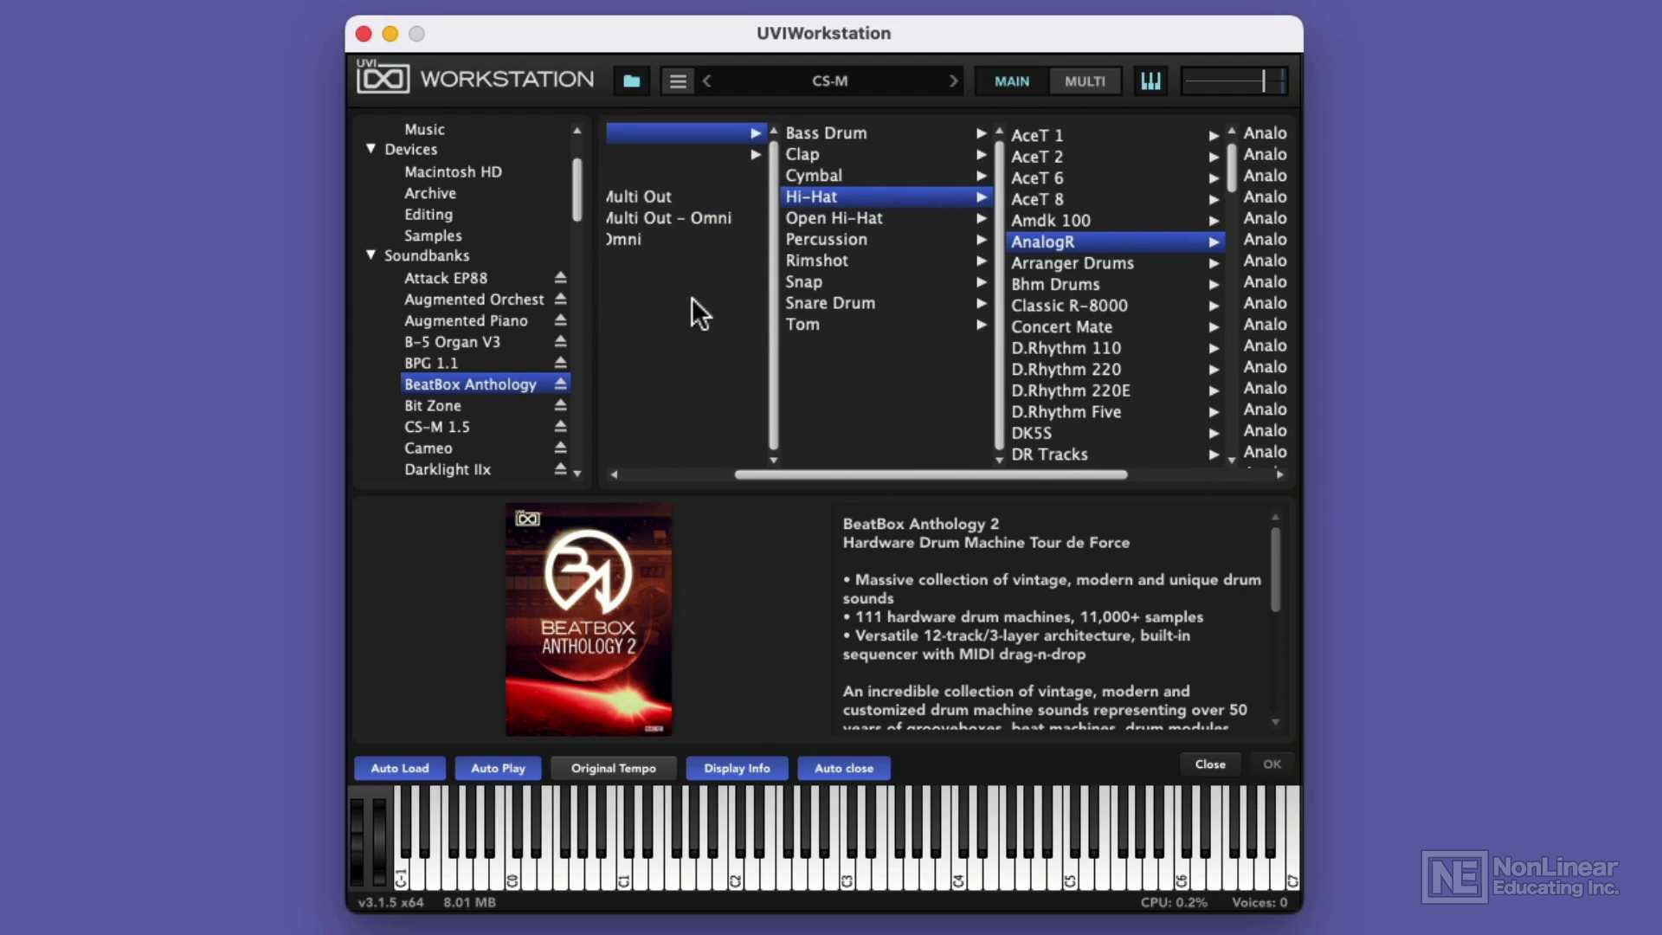
pyautogui.hscroll(-5, 825, 368)
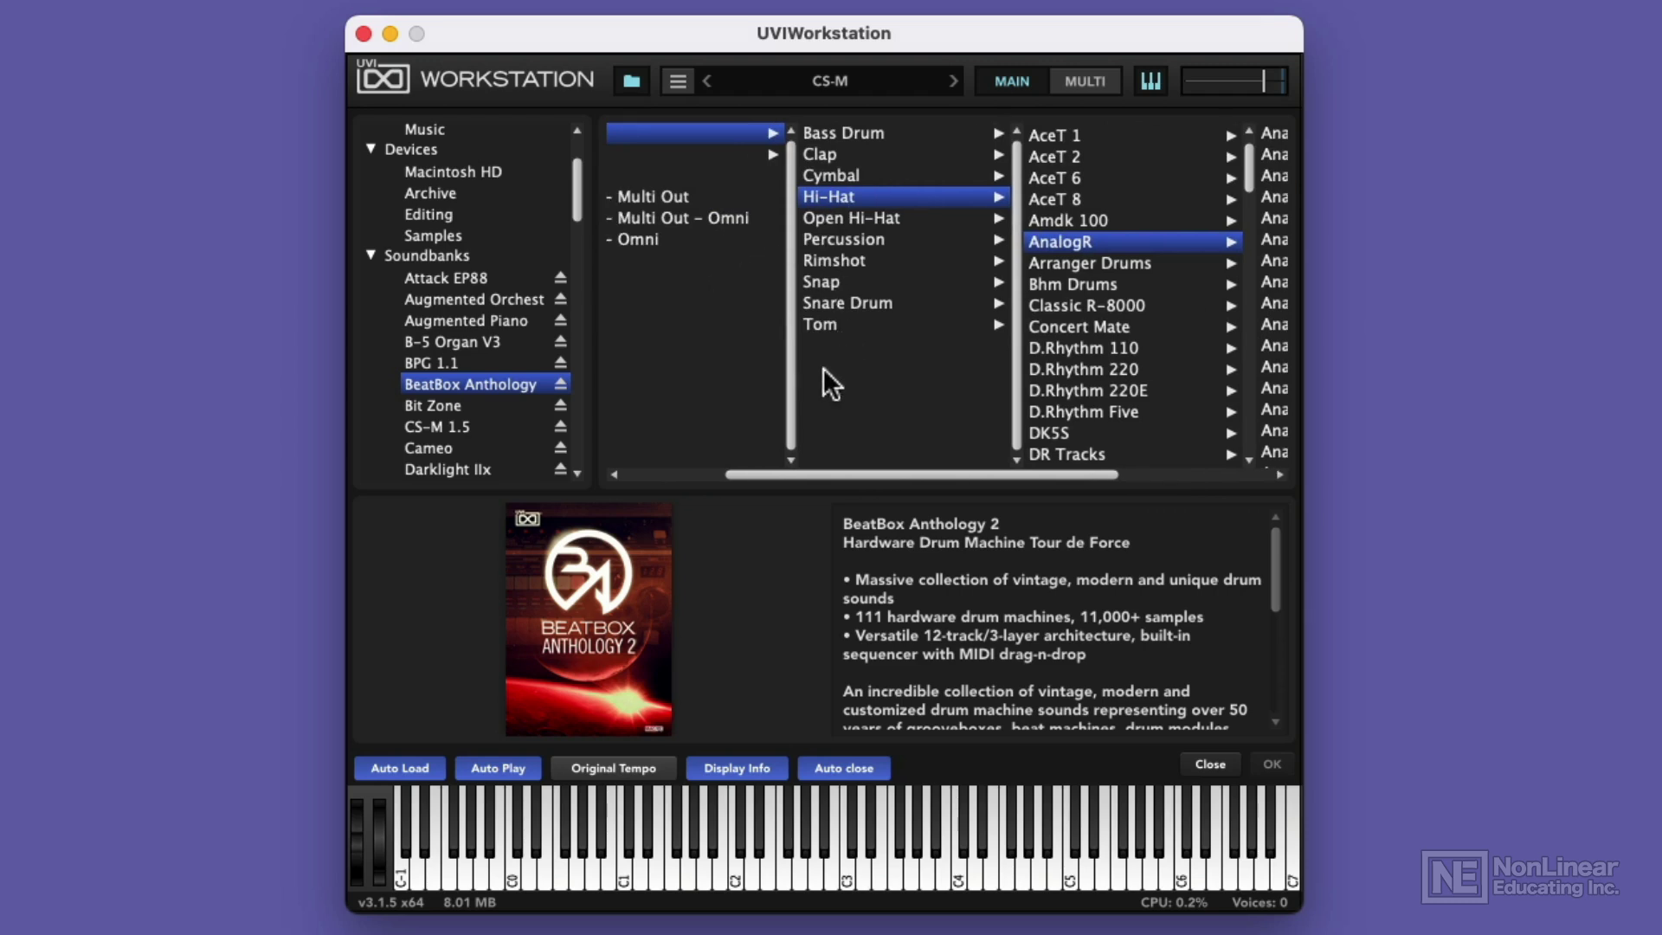
pyautogui.click(791, 152)
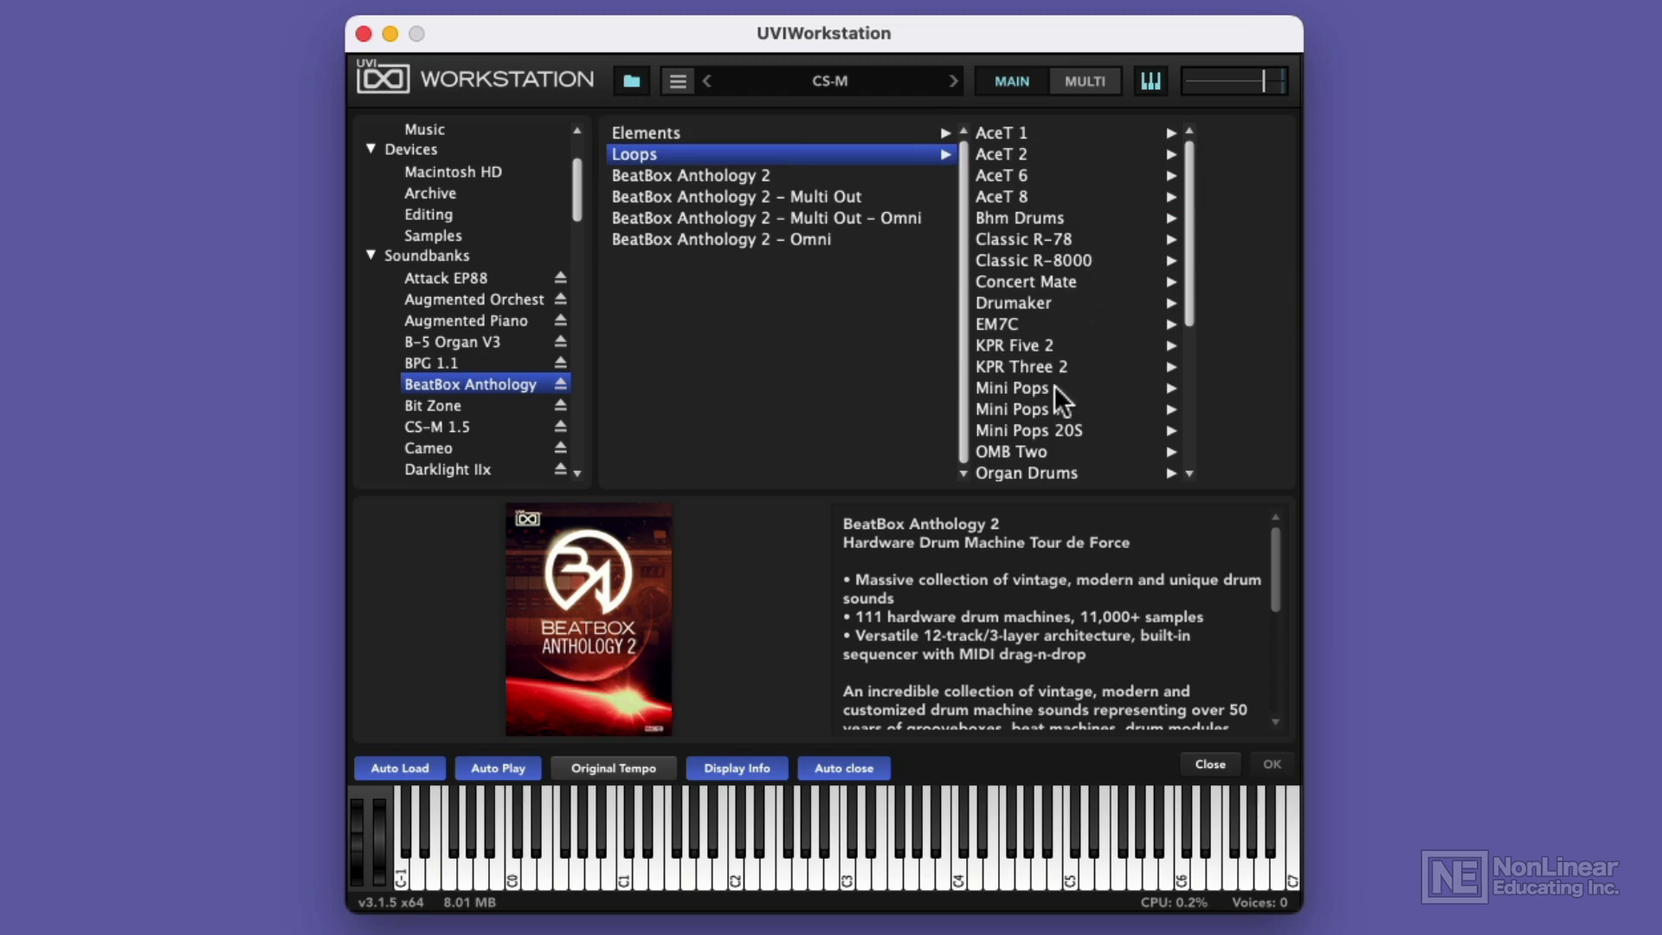
# - Browse the OMB Two loop files, then select the main BeatBox Anthology 2 instrument
pyautogui.click(1043, 443)
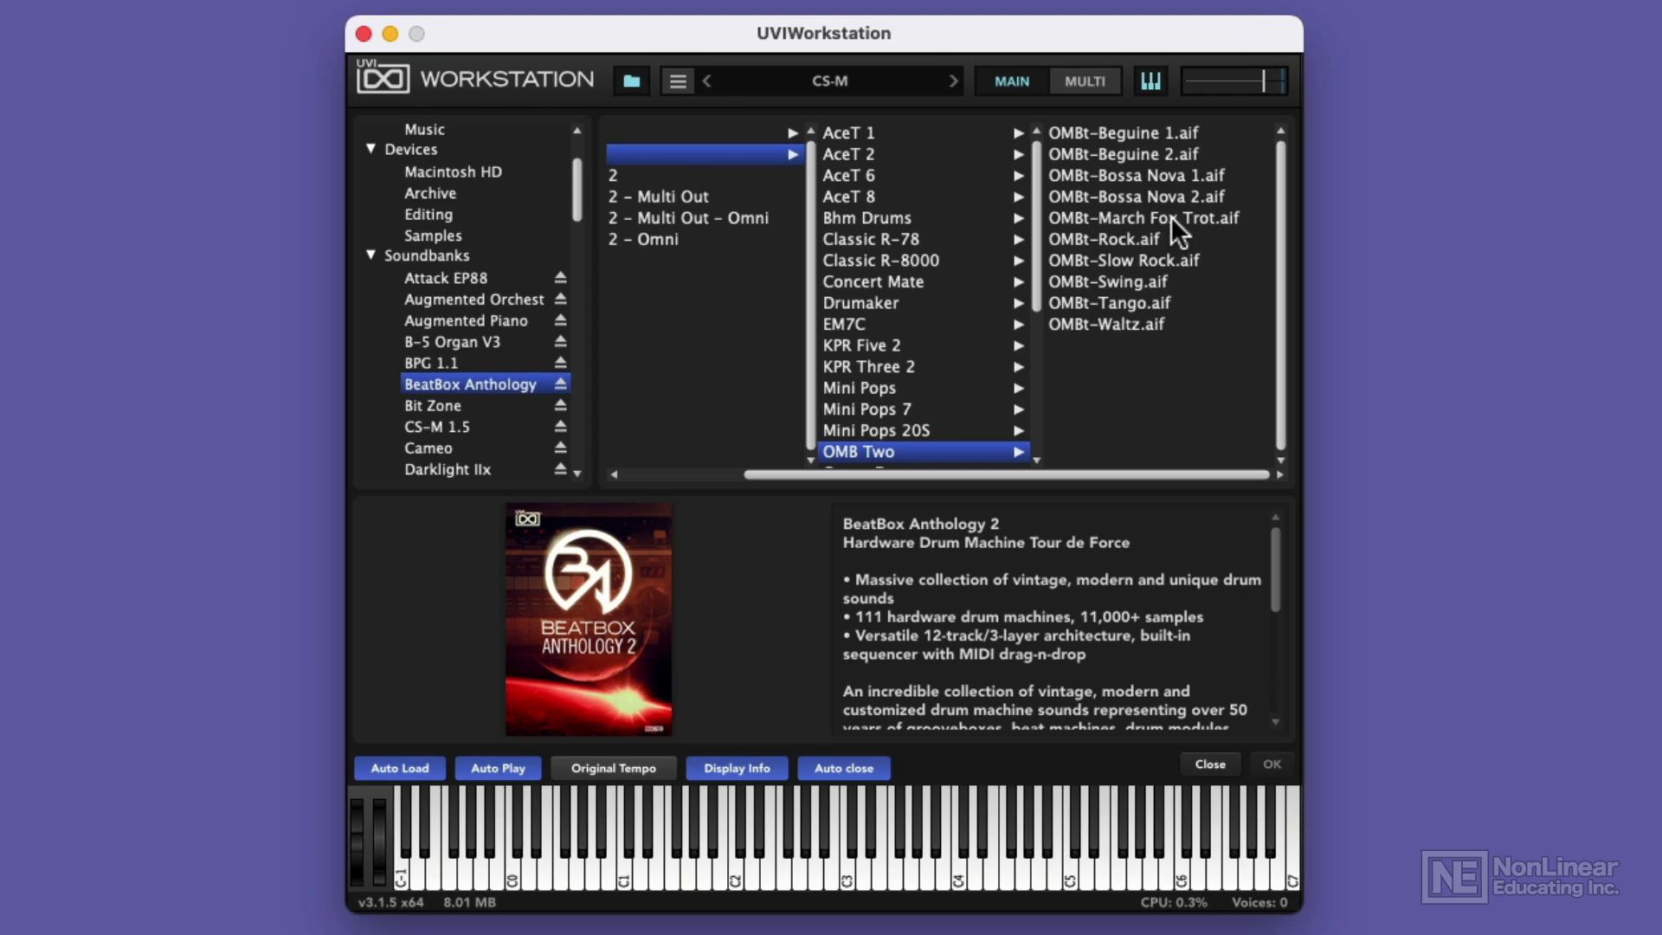
pyautogui.hscroll(-3, 1172, 216)
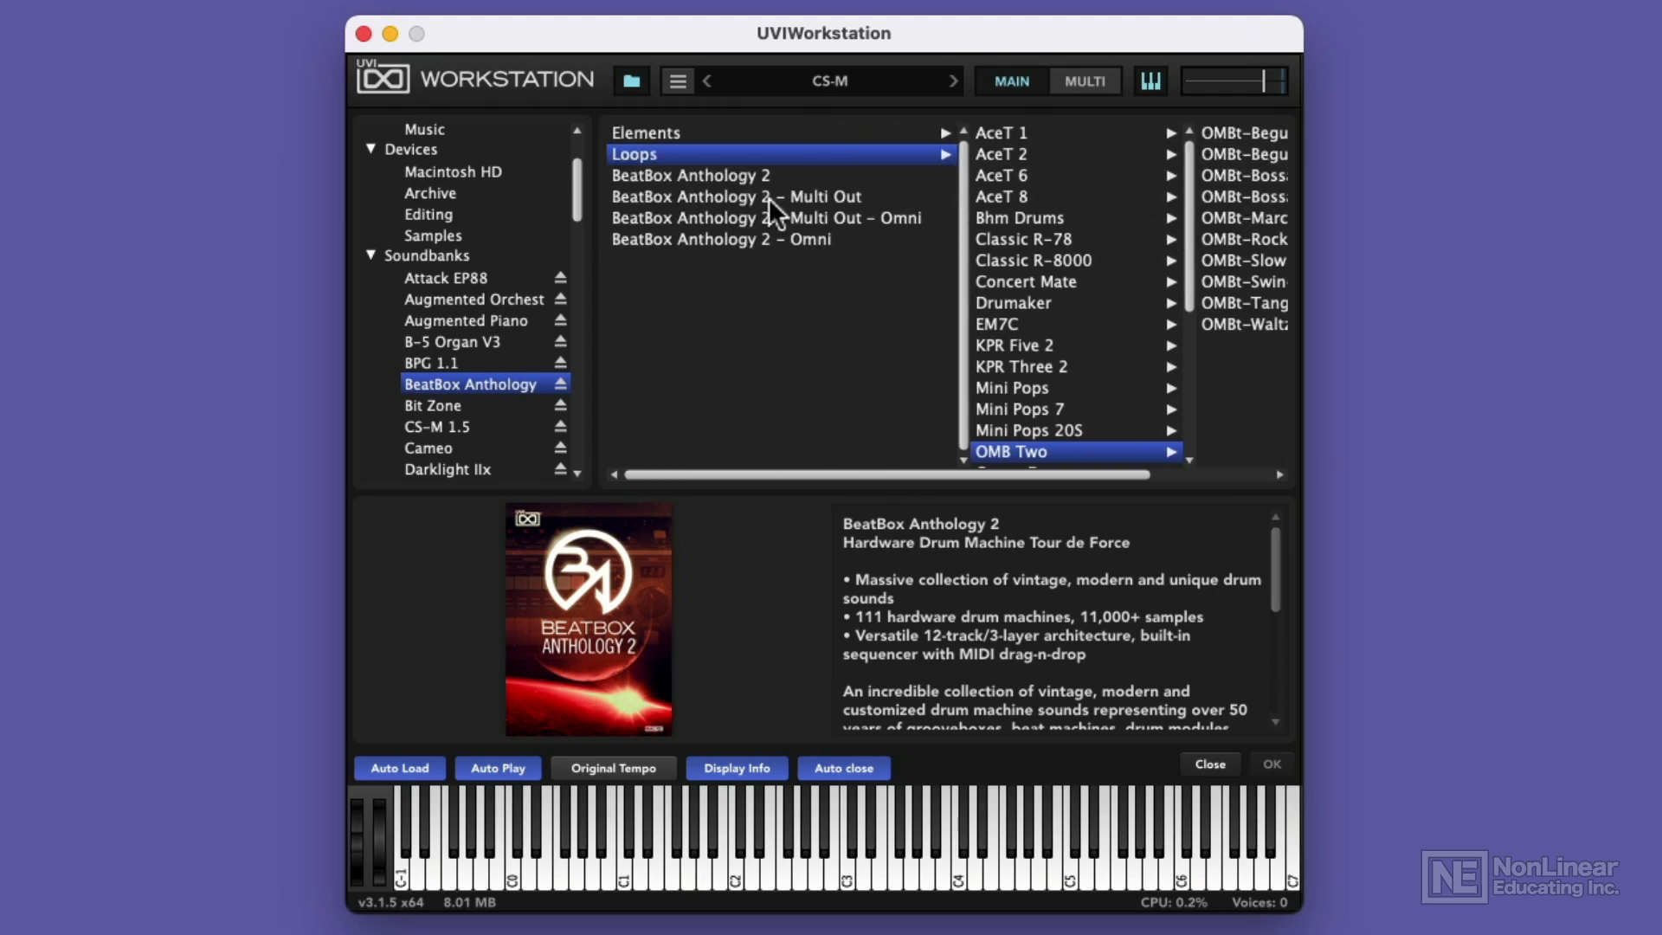
pyautogui.click(731, 173)
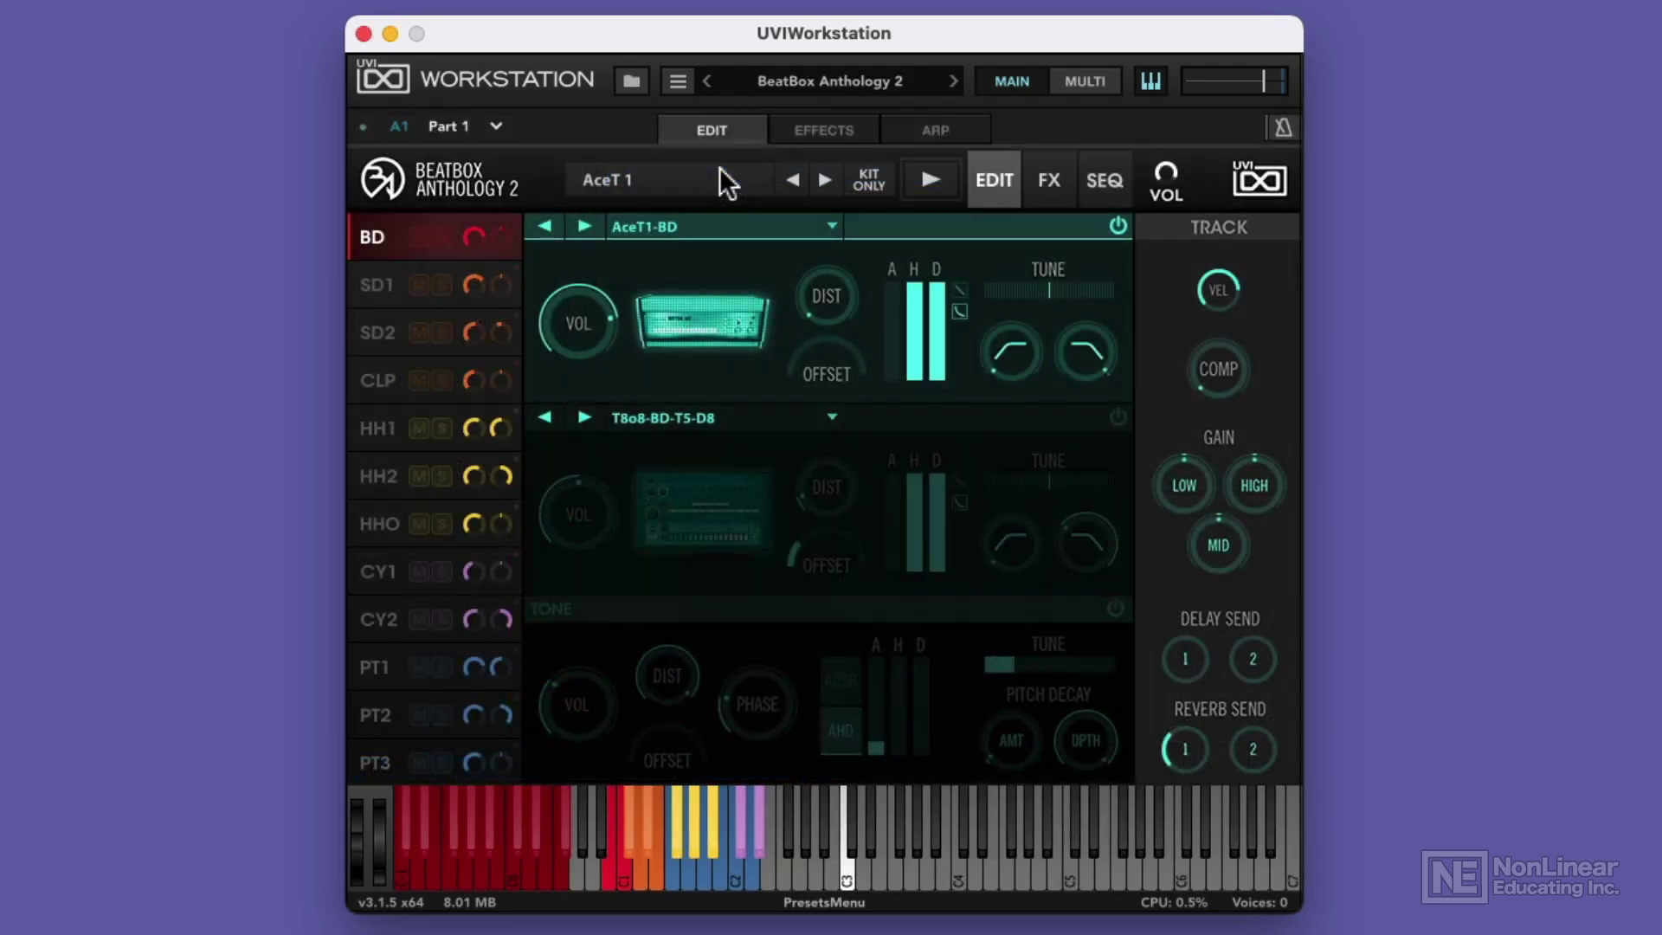
# - Load the 3-Digital > Drum Performer kit, then step forward two kits to Dyn ADD1
pyautogui.click(621, 179)
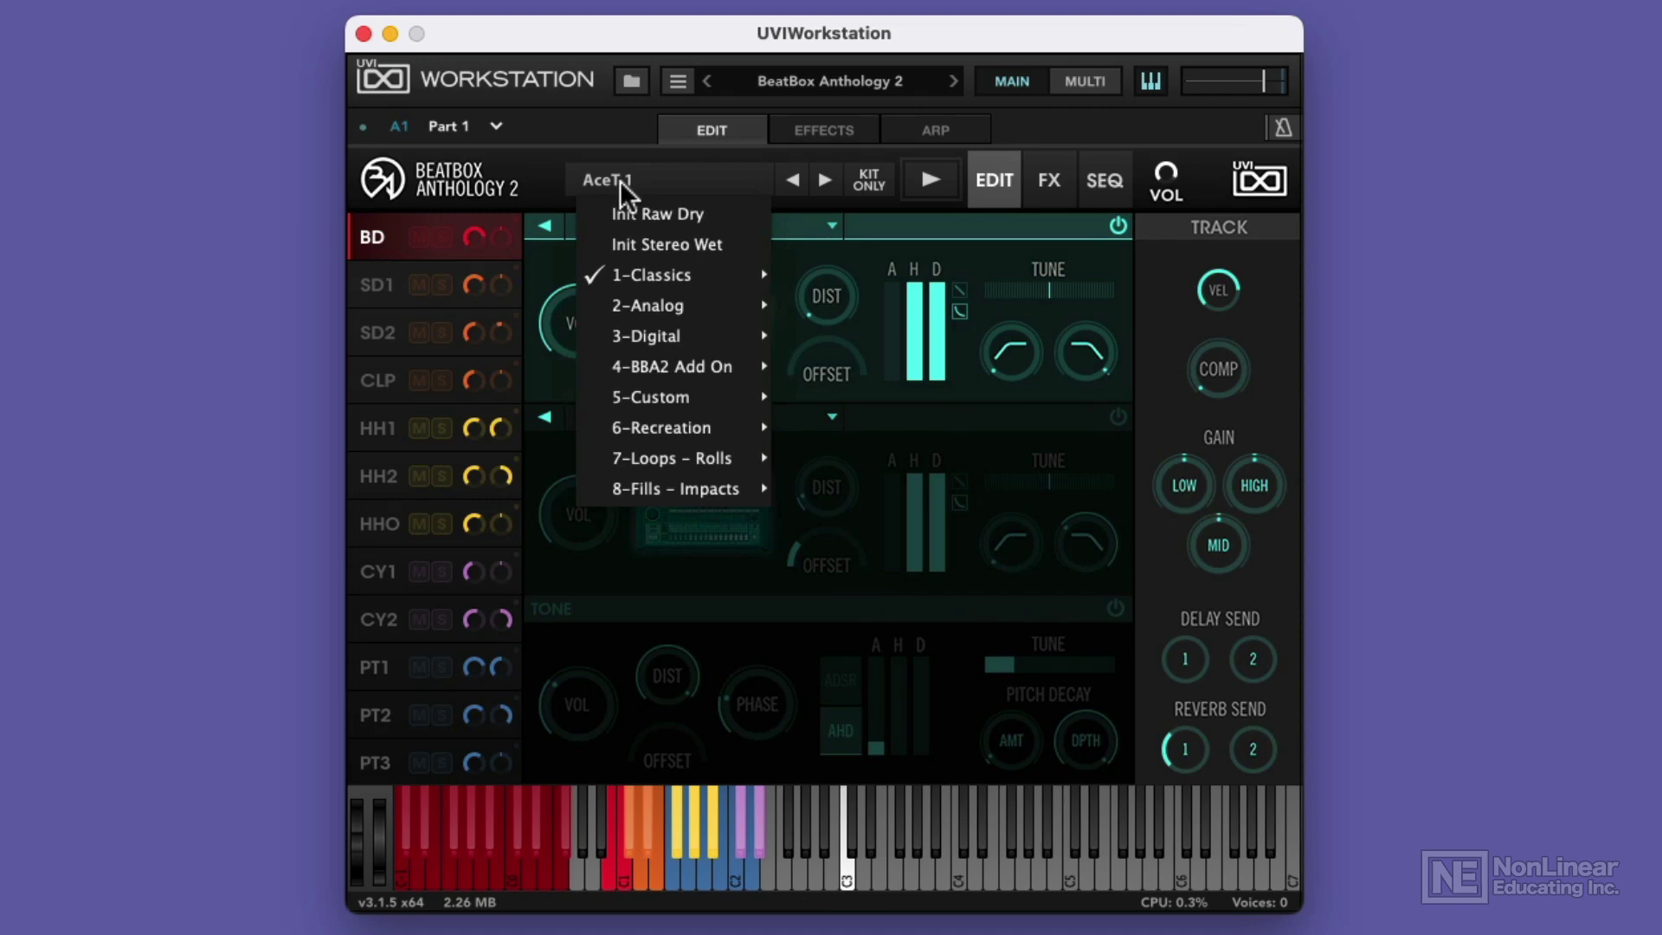
pyautogui.click(620, 180)
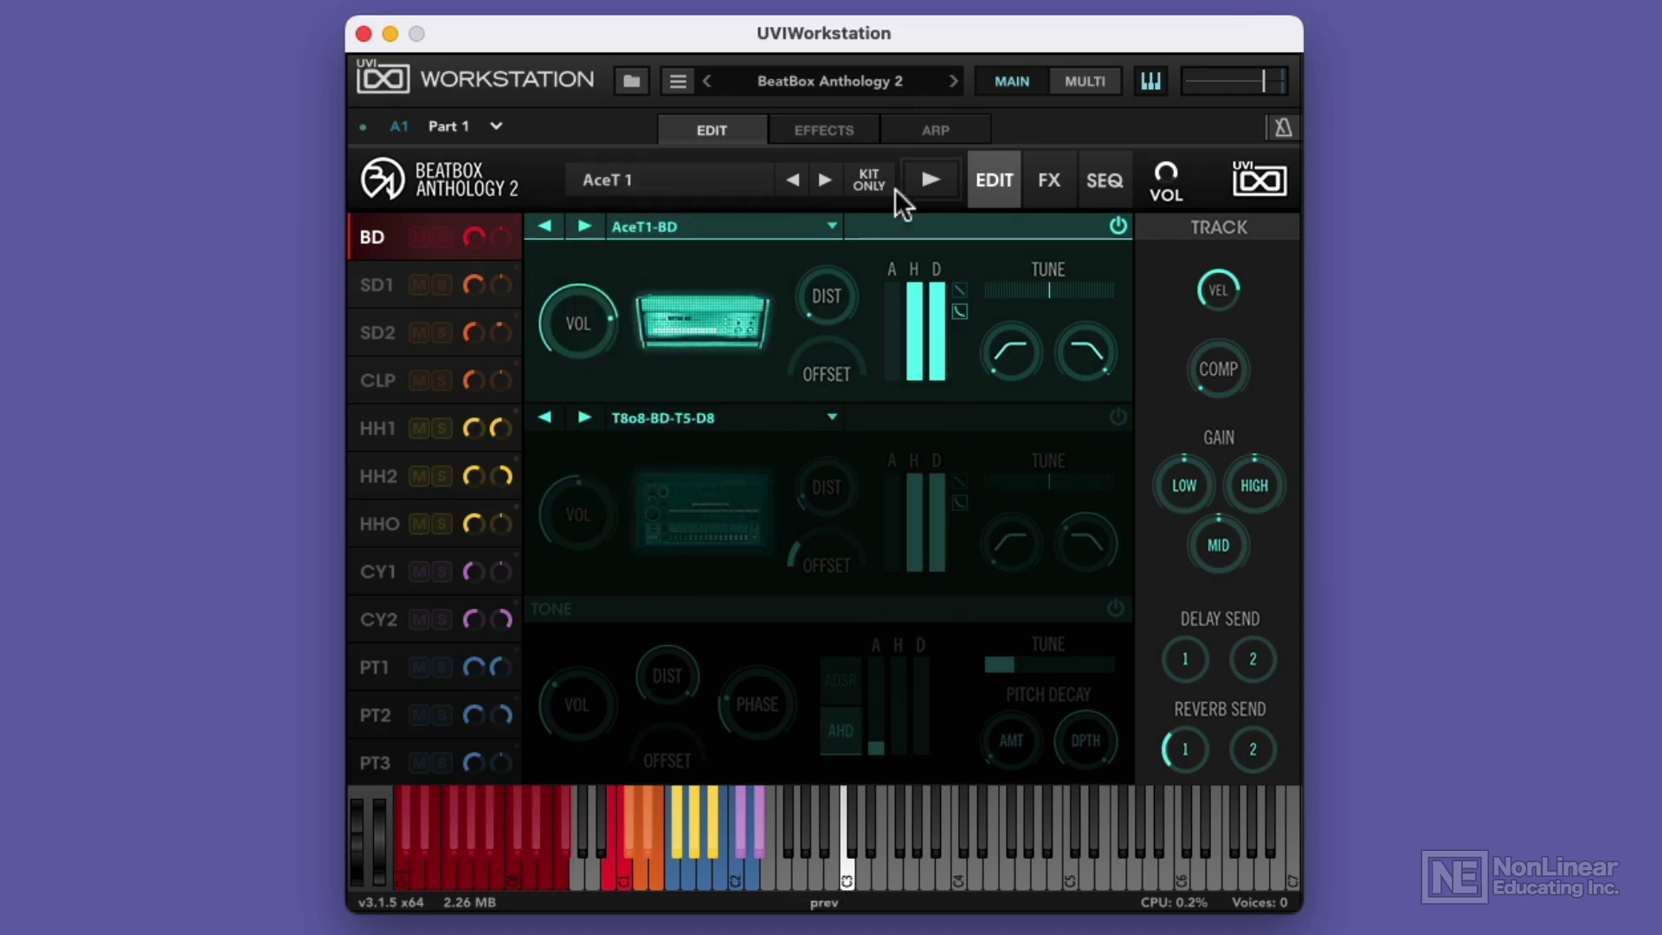
pyautogui.click(604, 182)
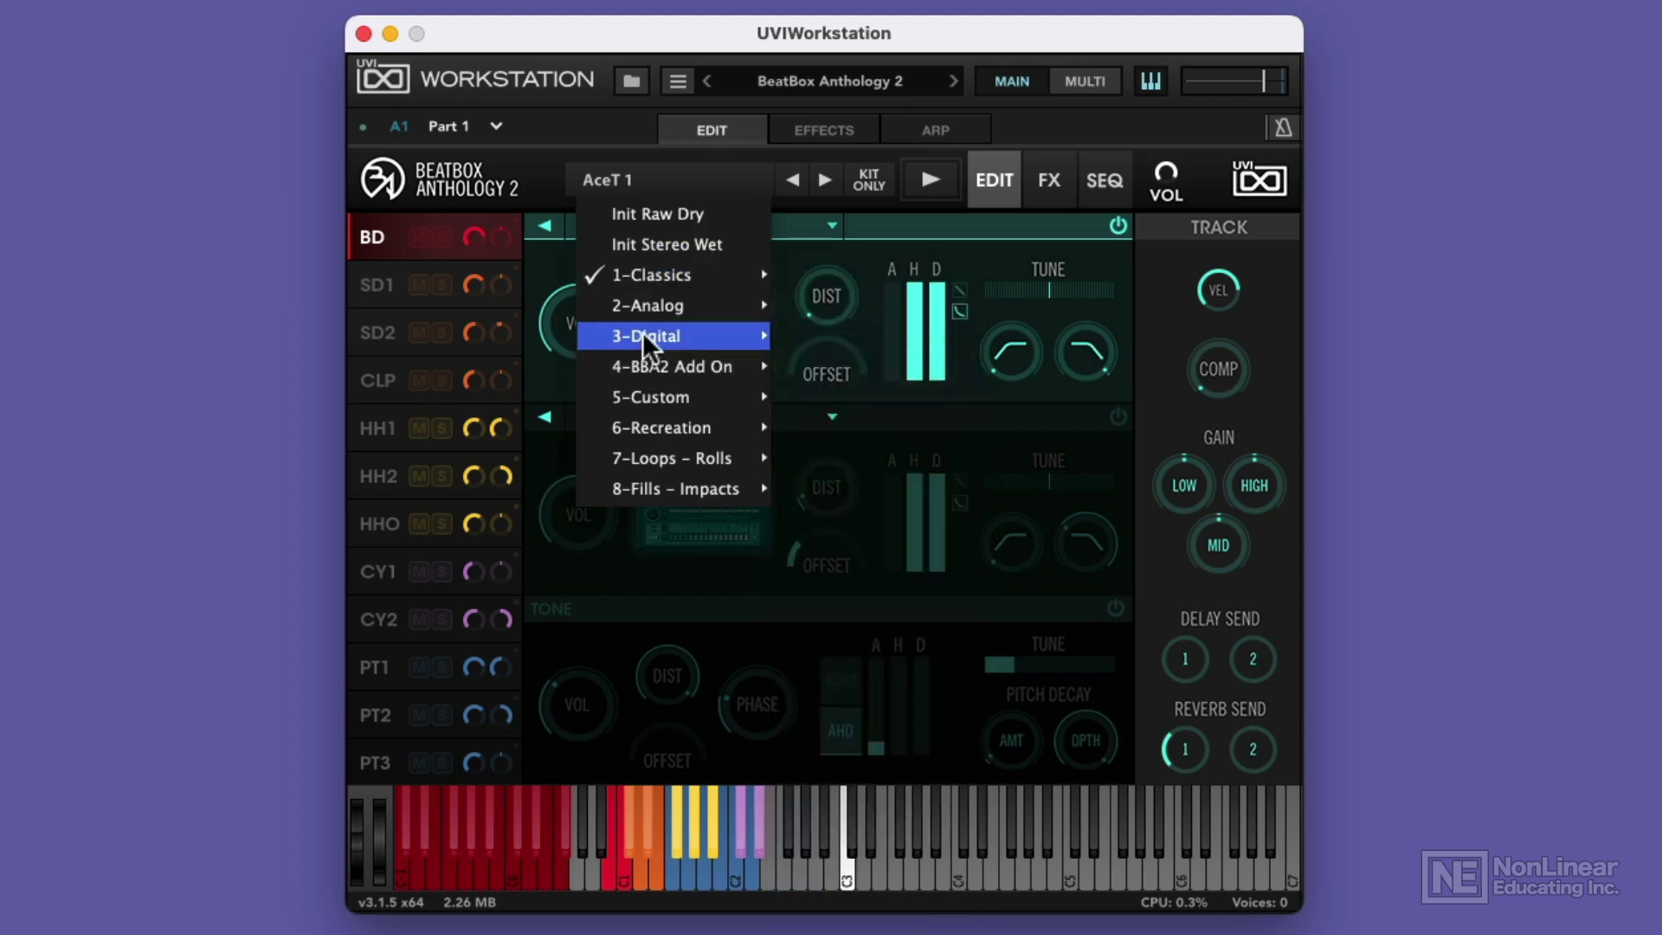
pyautogui.moveTo(643, 339)
pyautogui.click(885, 511)
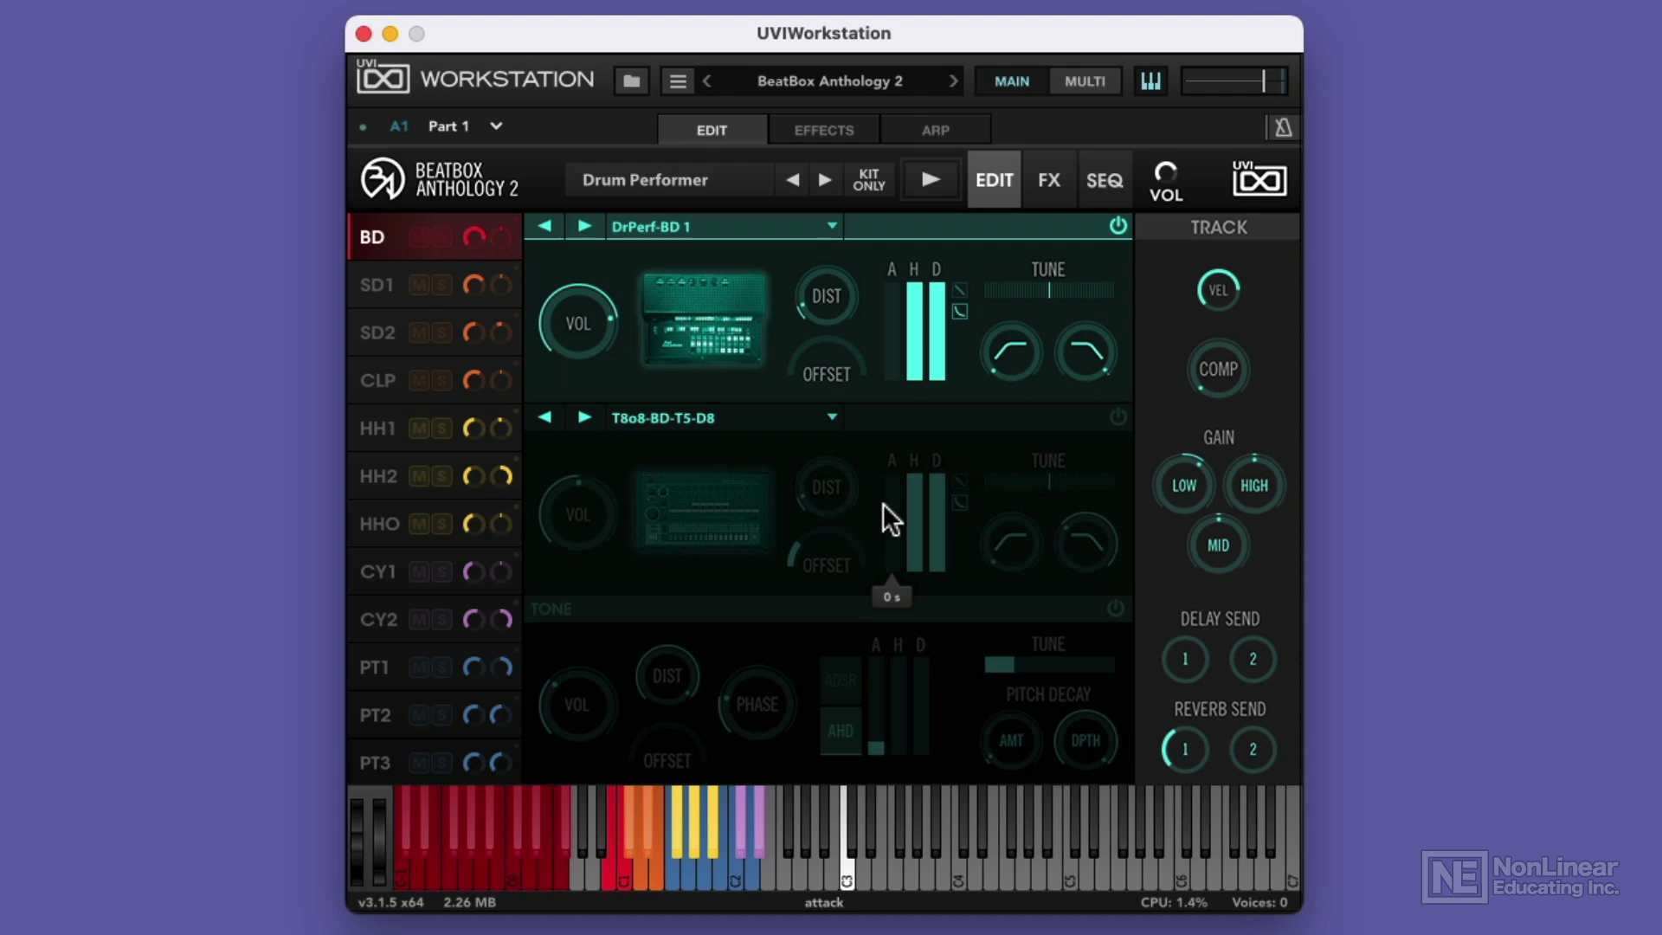
pyautogui.click(825, 181)
pyautogui.click(824, 181)
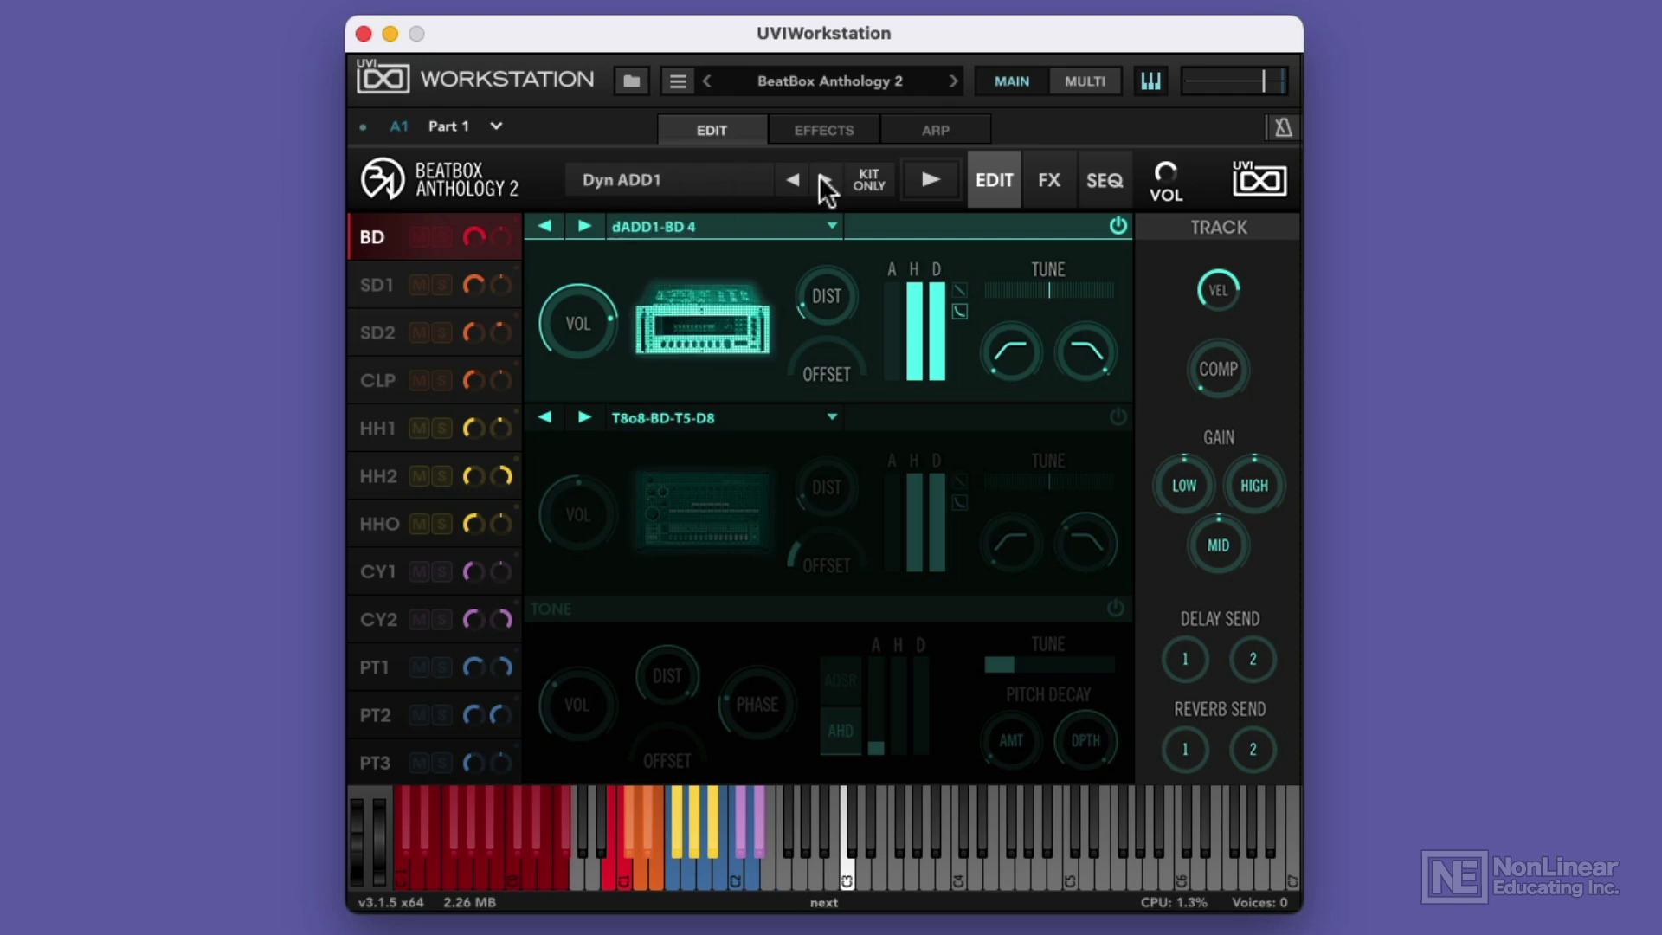